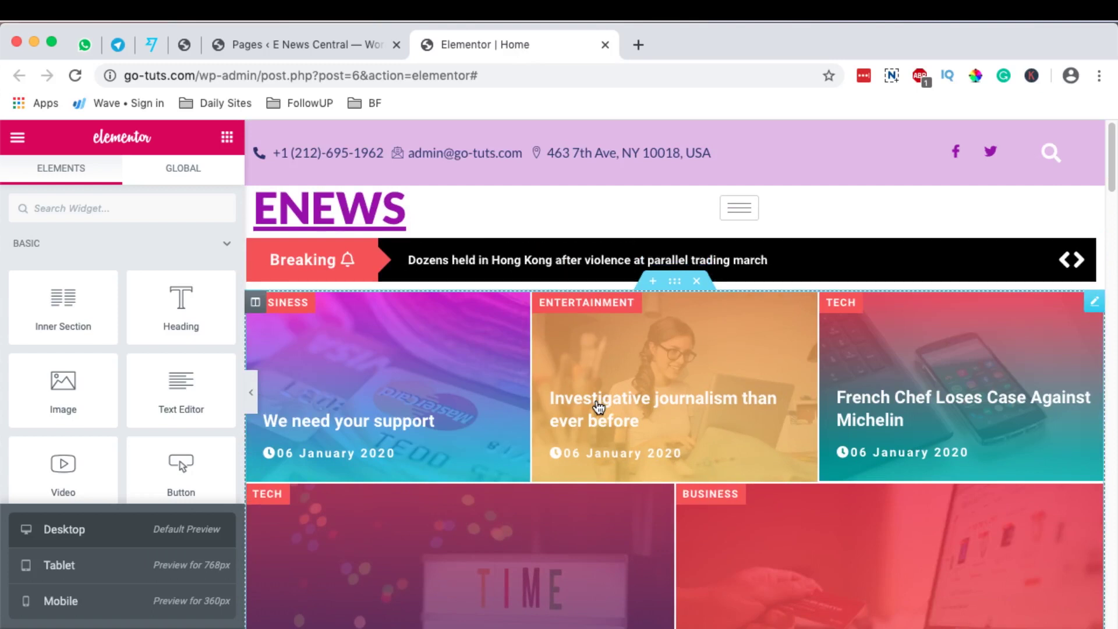
Step: Exit the Elementor editor back to the Blog page's WordPress Edit Page screen
{"action": "left_click", "coordinate": [17, 140]}
{"action": "left_click", "coordinate": [93, 592]}
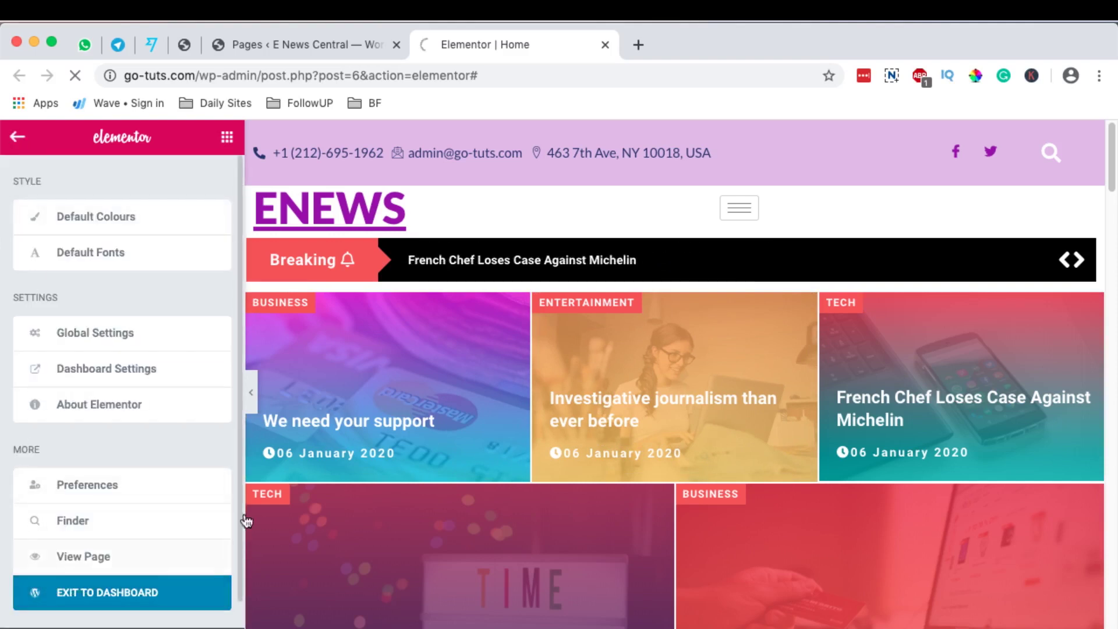
Step: In Theme Builder, add a new Archive-type template named 'Blogs' and create it
{"action": "mouse_move", "coordinate": [183, 510]}
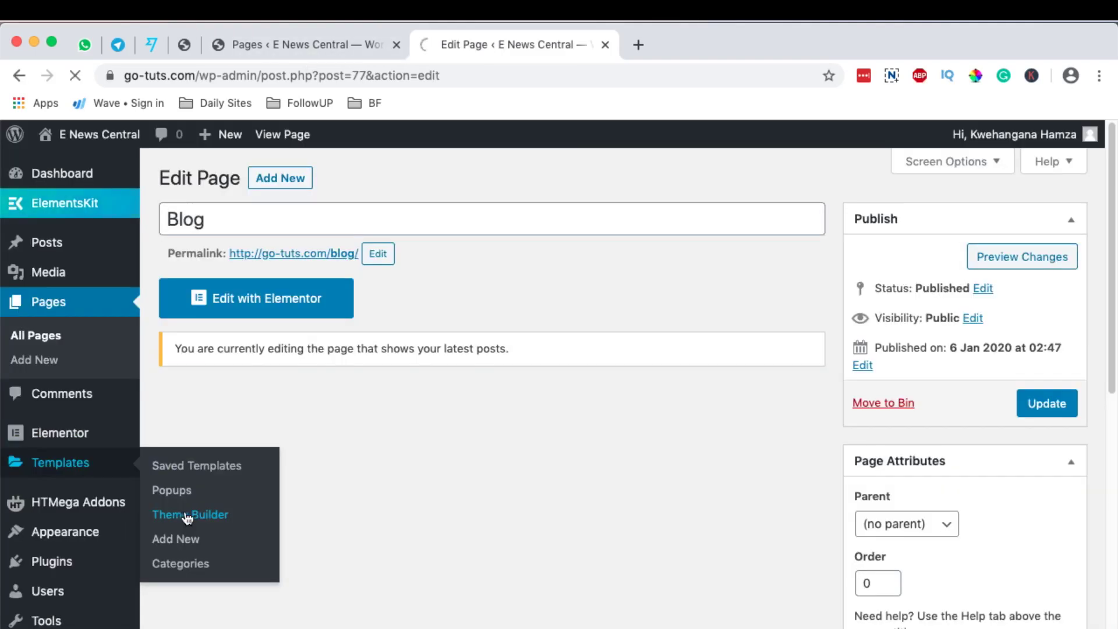
{"action": "left_click", "coordinate": [191, 515]}
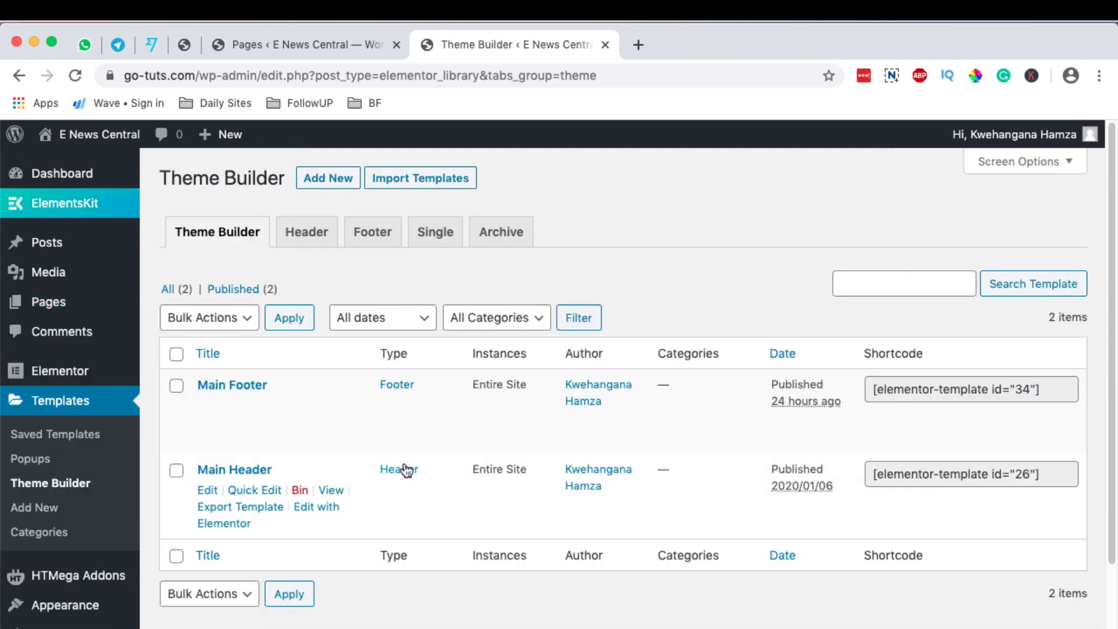
{"action": "left_click", "coordinate": [327, 180]}
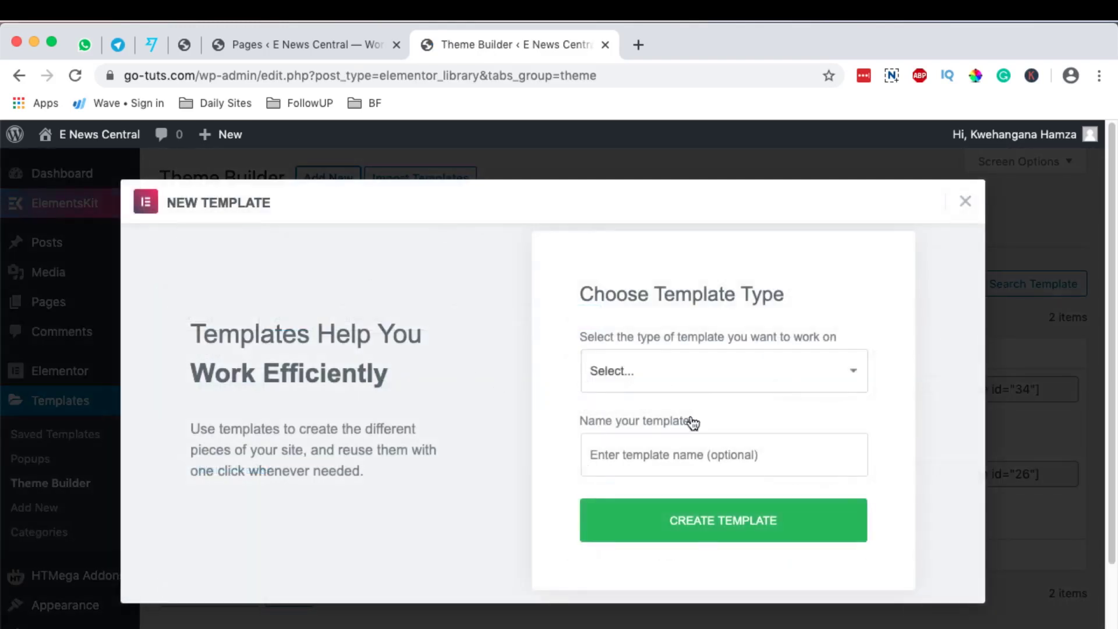
{"action": "left_click", "coordinate": [701, 380]}
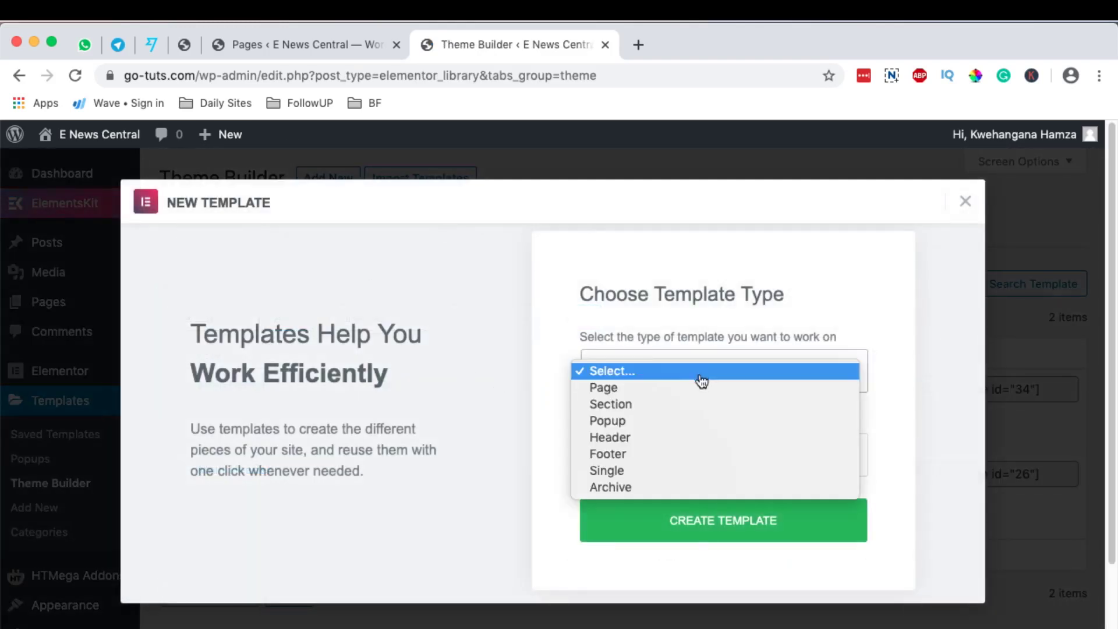
{"action": "left_click", "coordinate": [693, 490]}
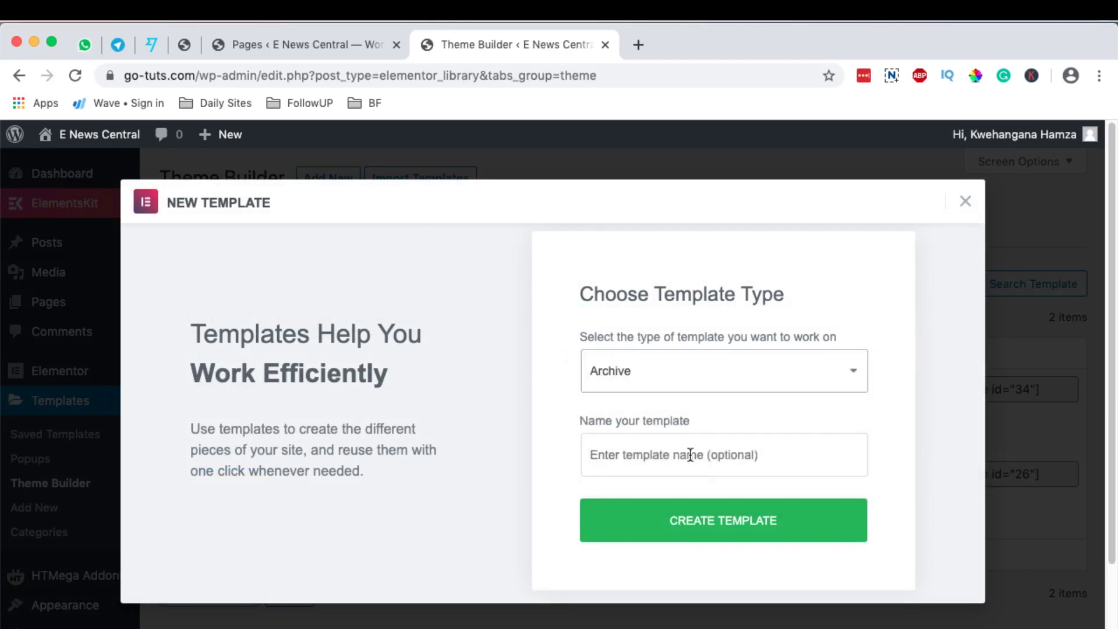
{"action": "left_click", "coordinate": [690, 455]}
{"action": "type", "text": "Blogs"}
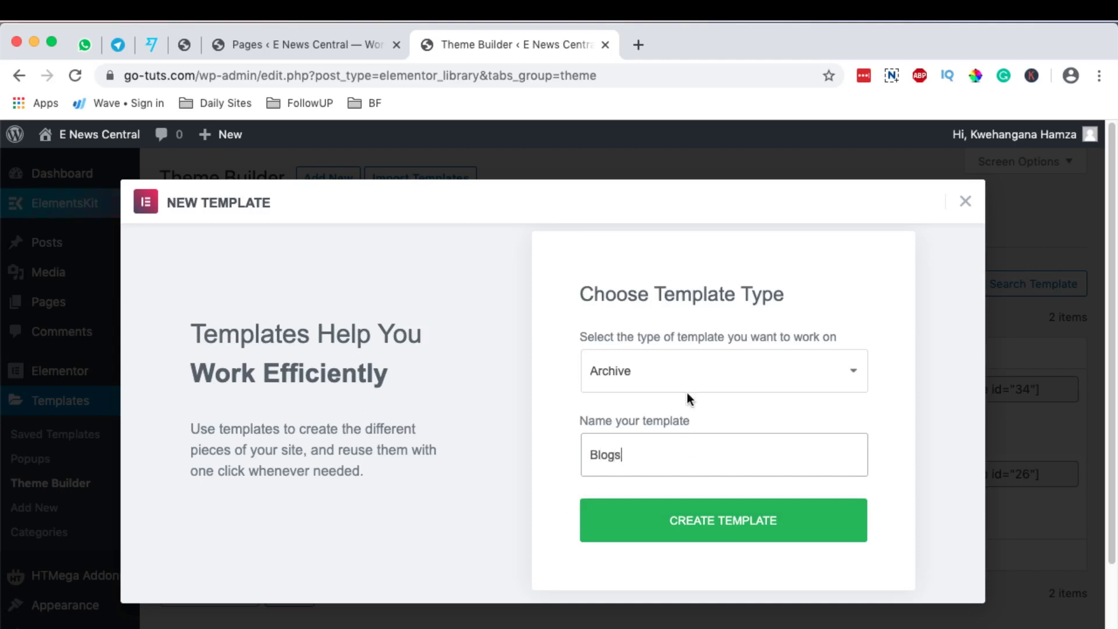
{"action": "left_click", "coordinate": [682, 516]}
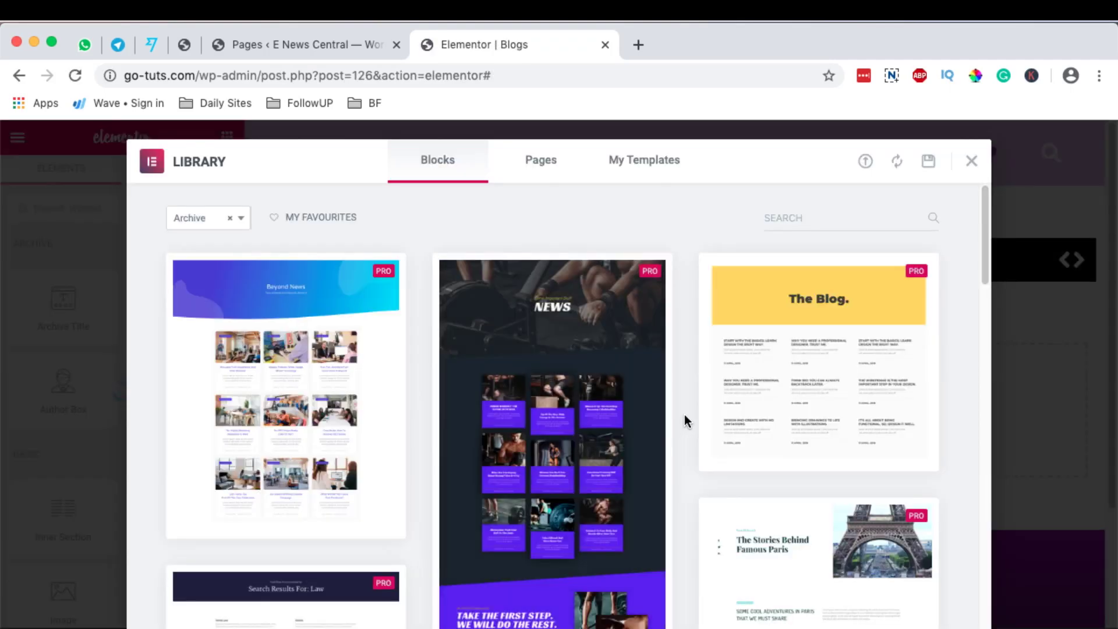
Step: Browse the library's Archive blocks, then close the library to leave a blank Blogs canvas
{"action": "scroll", "coordinate": [431, 462], "scroll_direction": "down", "scroll_amount": 10}
{"action": "scroll", "coordinate": [428, 456], "scroll_direction": "down", "scroll_amount": 5}
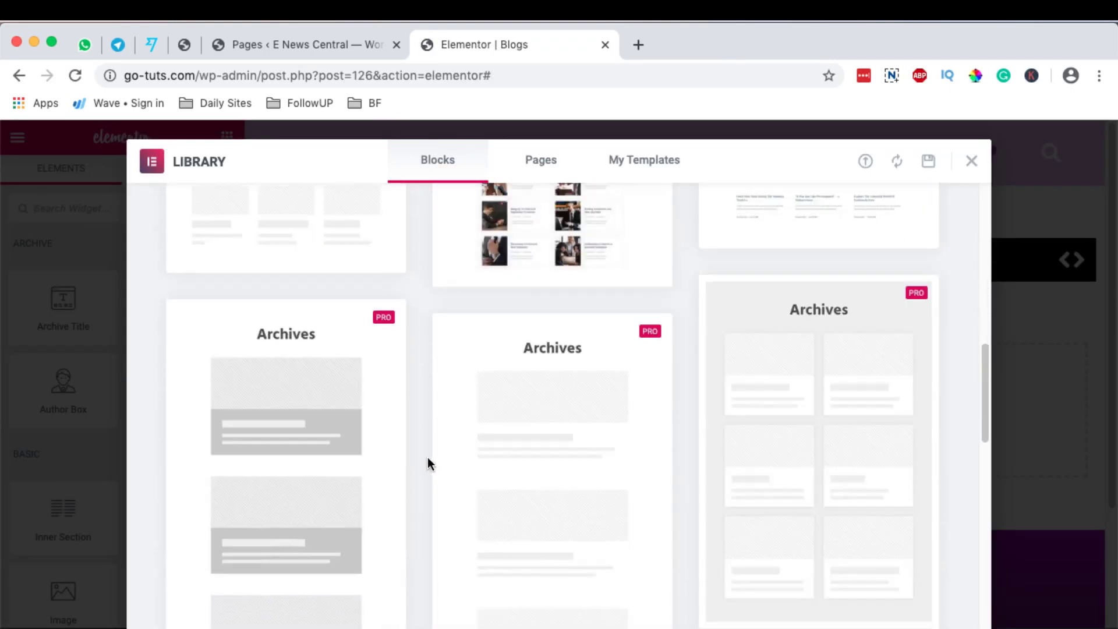
{"action": "scroll", "coordinate": [417, 471], "scroll_direction": "down", "scroll_amount": 4}
{"action": "scroll", "coordinate": [417, 470], "scroll_direction": "down", "scroll_amount": 10}
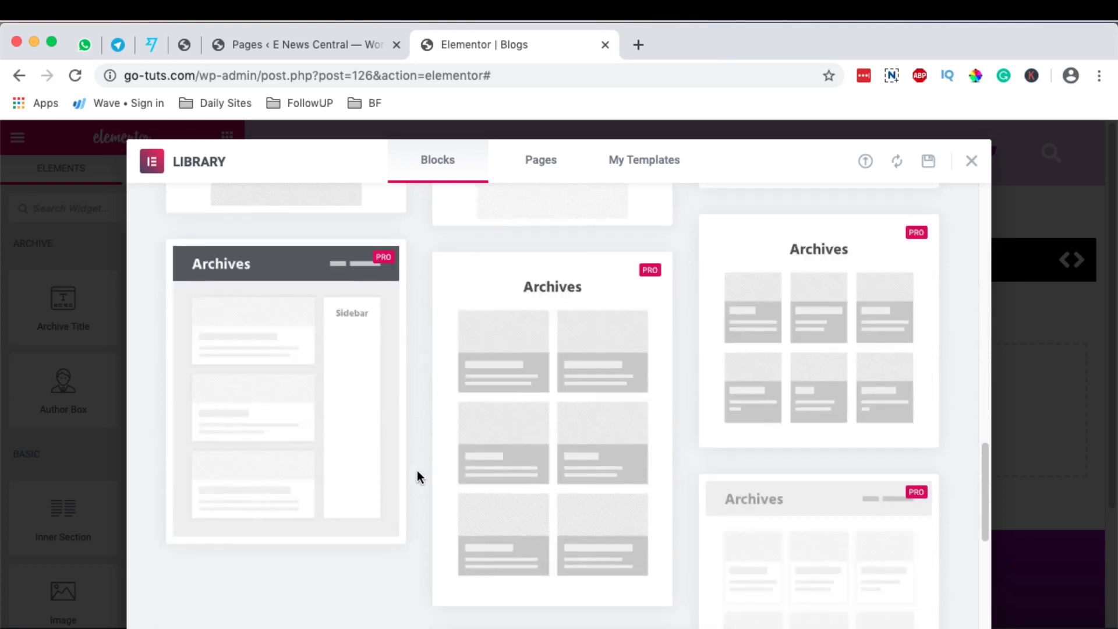
{"action": "scroll", "coordinate": [529, 446], "scroll_direction": "up", "scroll_amount": 5}
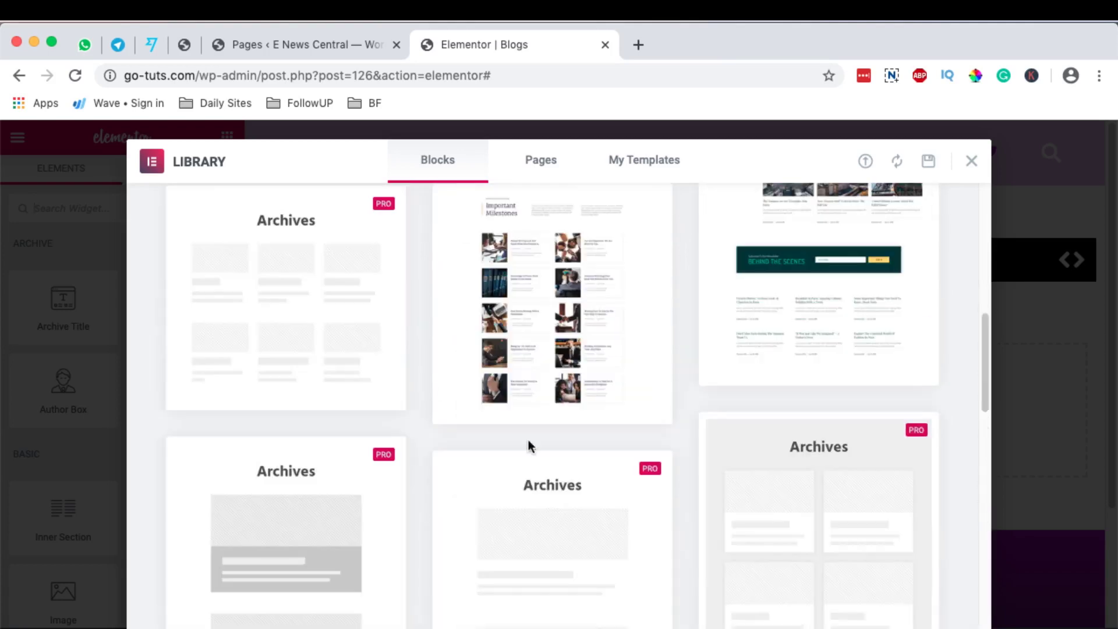
{"action": "left_click", "coordinate": [971, 162]}
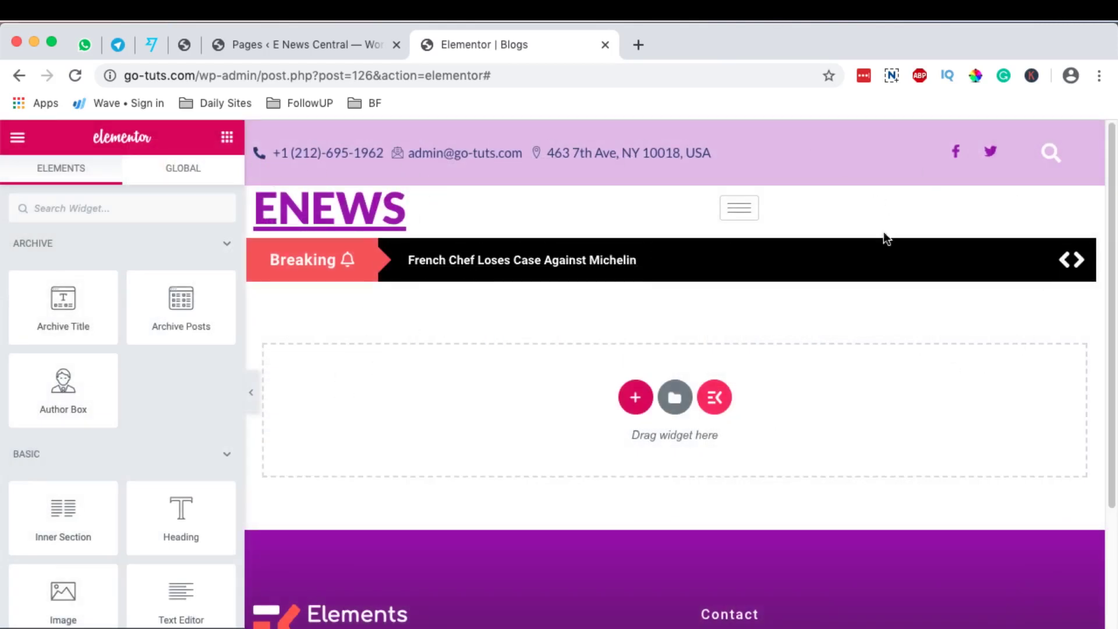
{"action": "scroll", "coordinate": [1010, 367], "scroll_direction": "down", "scroll_amount": 4}
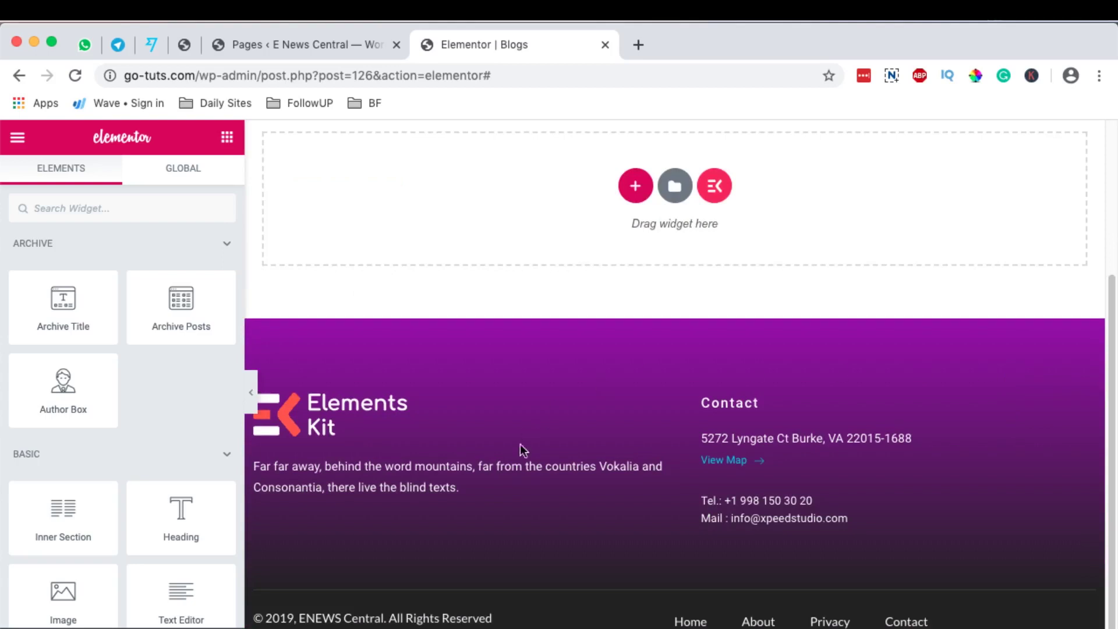
{"action": "scroll", "coordinate": [1012, 444], "scroll_direction": "up", "scroll_amount": 4}
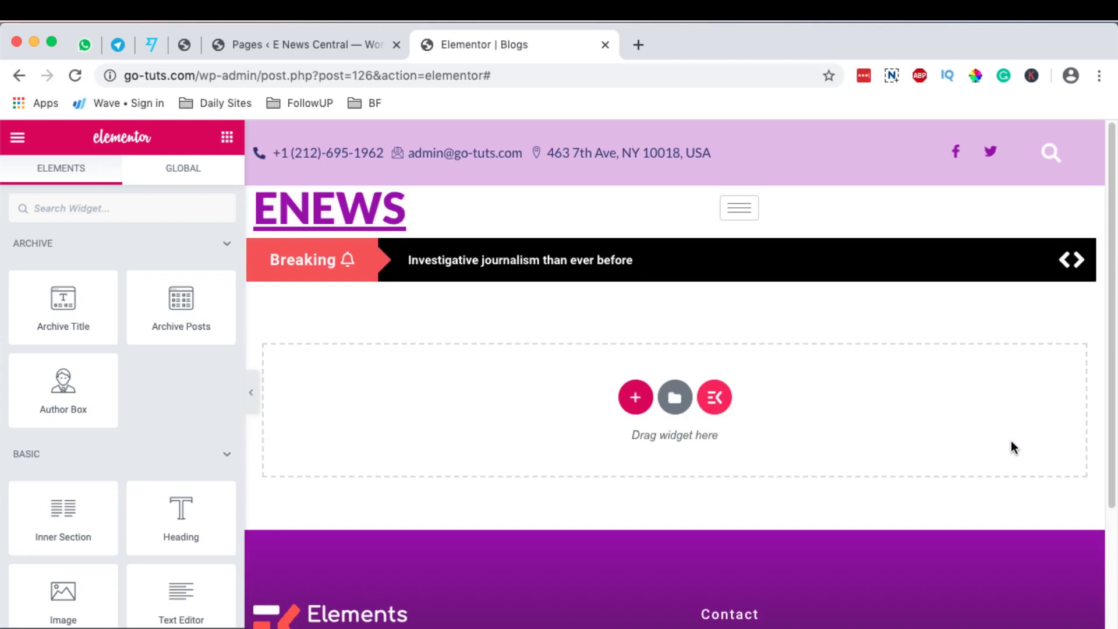
Step: Add a 2/3 + 1/3 two-column section to the empty template
{"action": "left_click", "coordinate": [635, 401]}
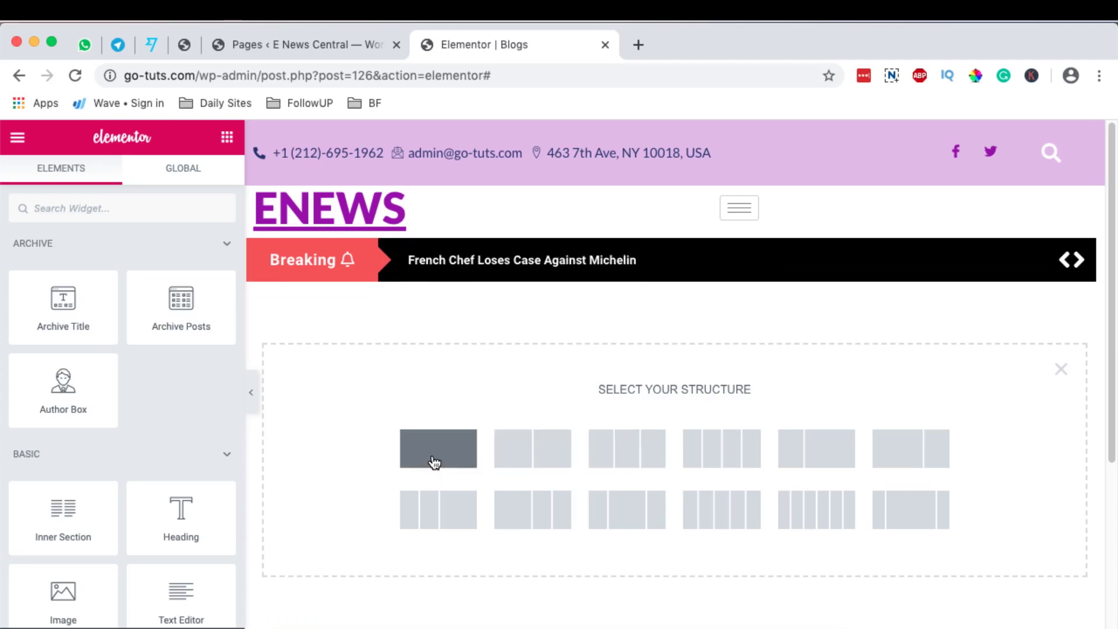
{"action": "left_click", "coordinate": [888, 459]}
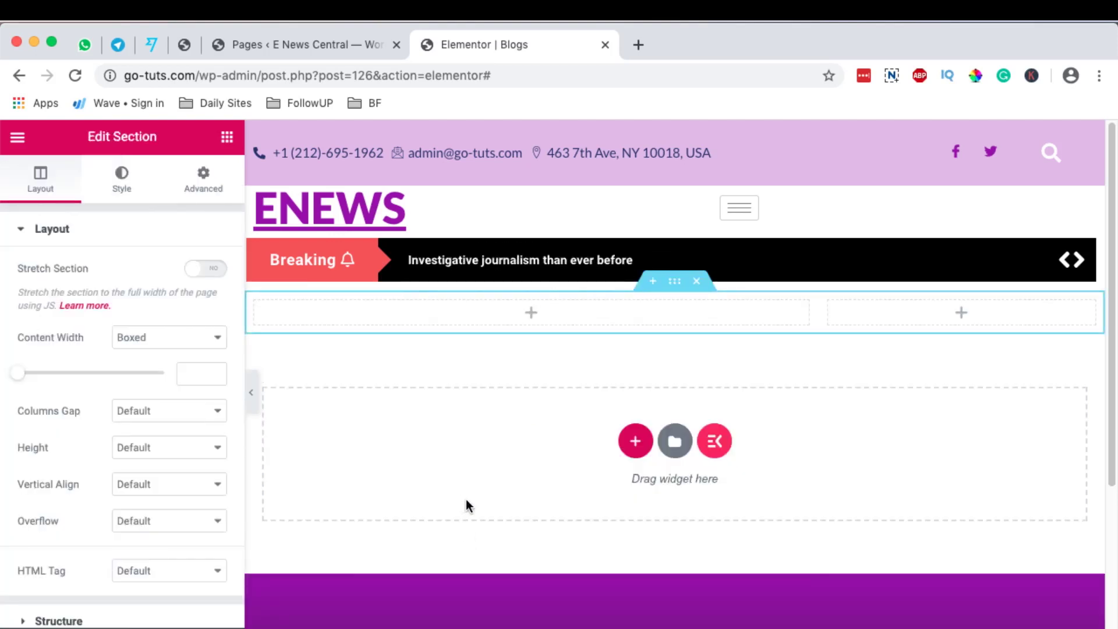
Step: Insert the 'Our Latest News' section from the ElementsKit Sections library's BLOG category
{"action": "left_click", "coordinate": [715, 441]}
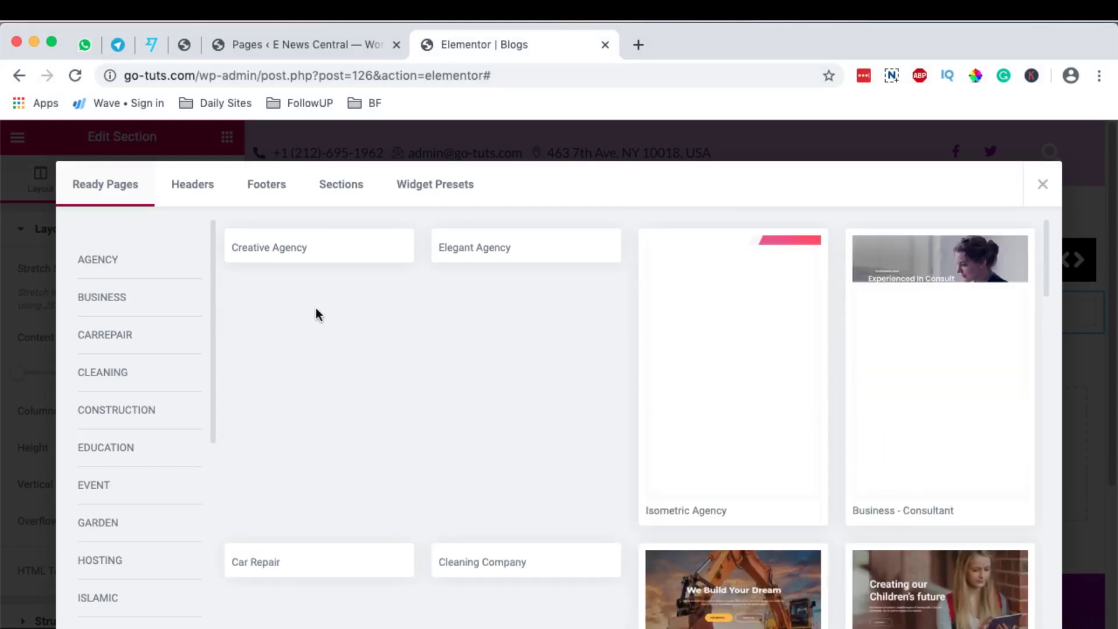
{"action": "left_click", "coordinate": [339, 187]}
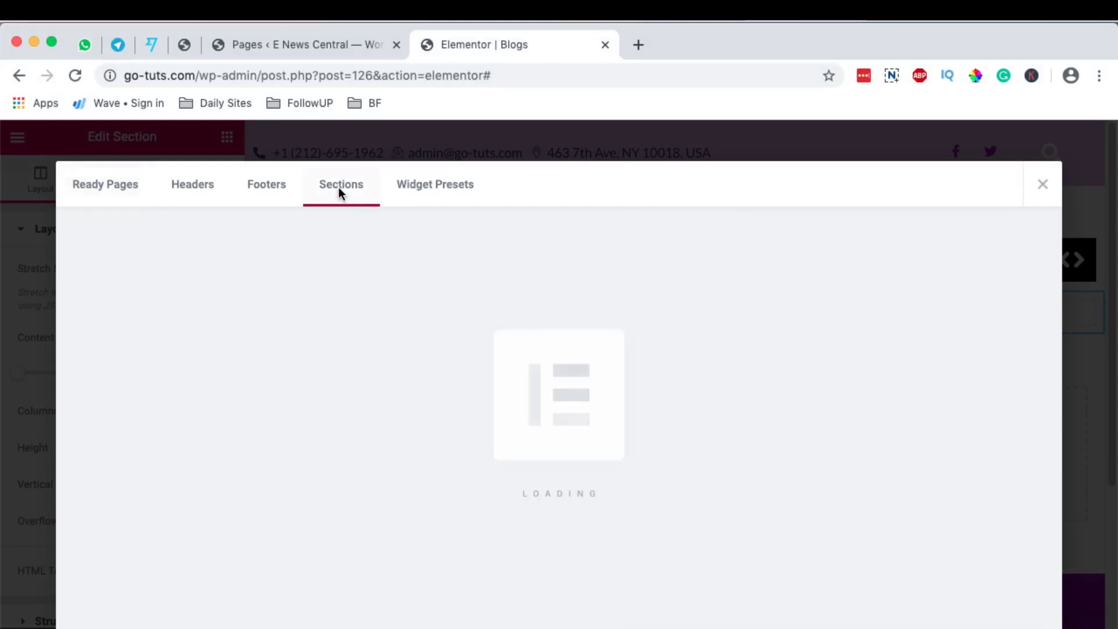
{"action": "scroll", "coordinate": [502, 417], "scroll_direction": "down", "scroll_amount": 10}
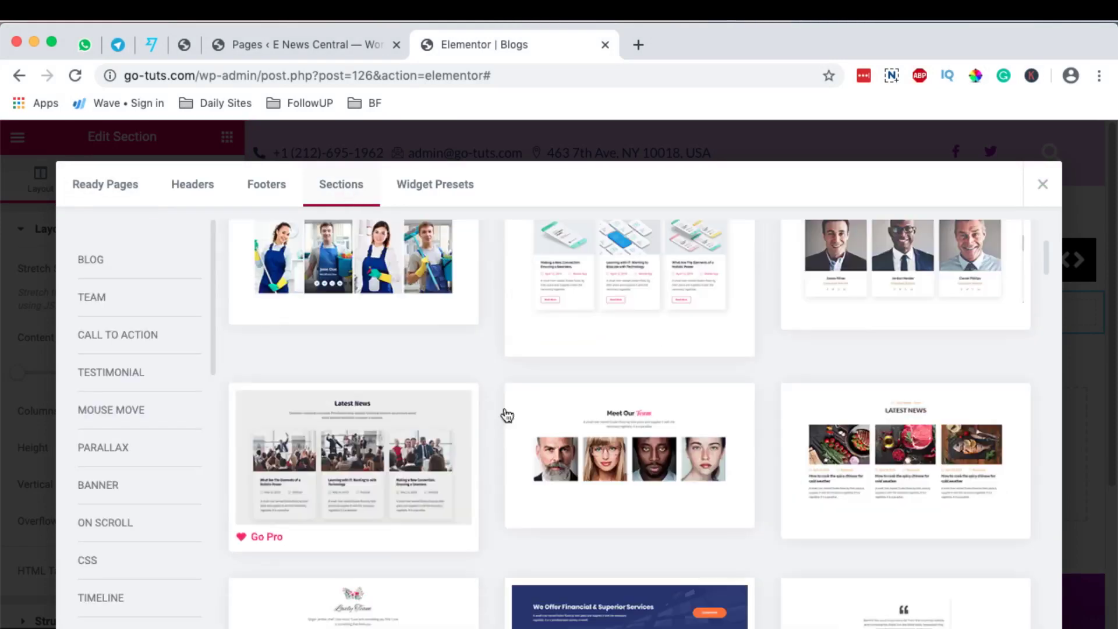
{"action": "scroll", "coordinate": [540, 412], "scroll_direction": "down", "scroll_amount": 5}
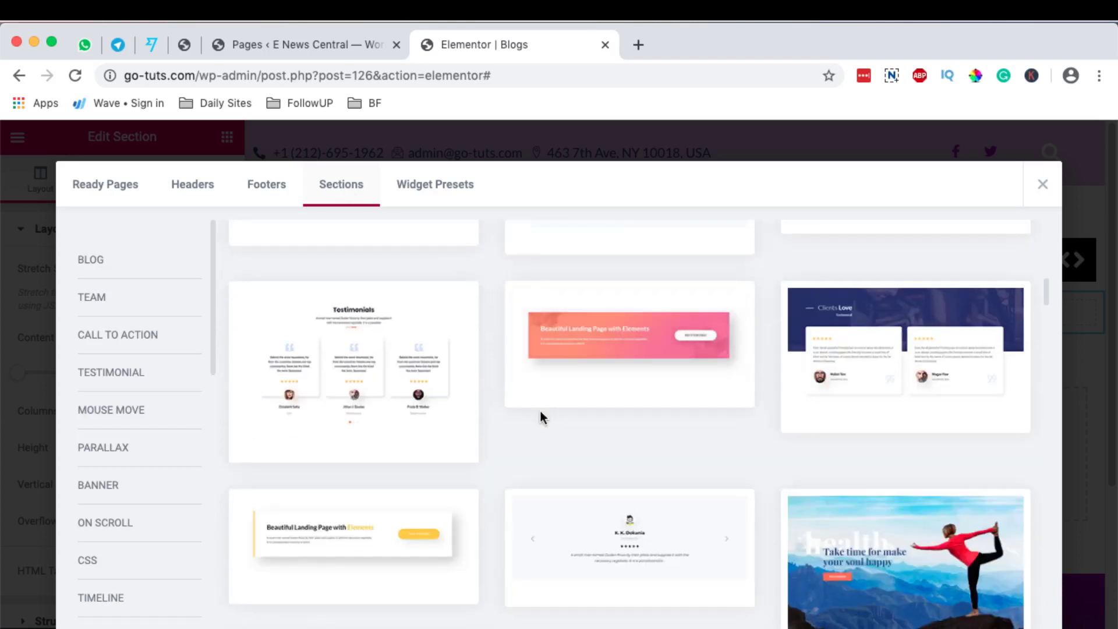
{"action": "scroll", "coordinate": [542, 414], "scroll_direction": "up", "scroll_amount": 10}
{"action": "scroll", "coordinate": [542, 415], "scroll_direction": "up", "scroll_amount": 4}
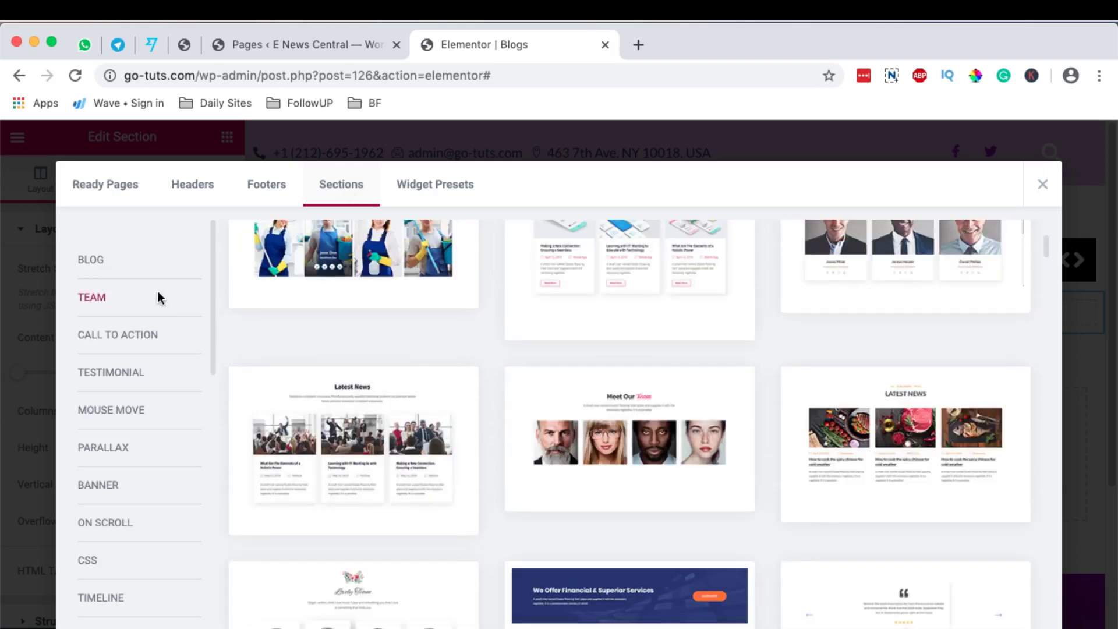
{"action": "left_click", "coordinate": [93, 259]}
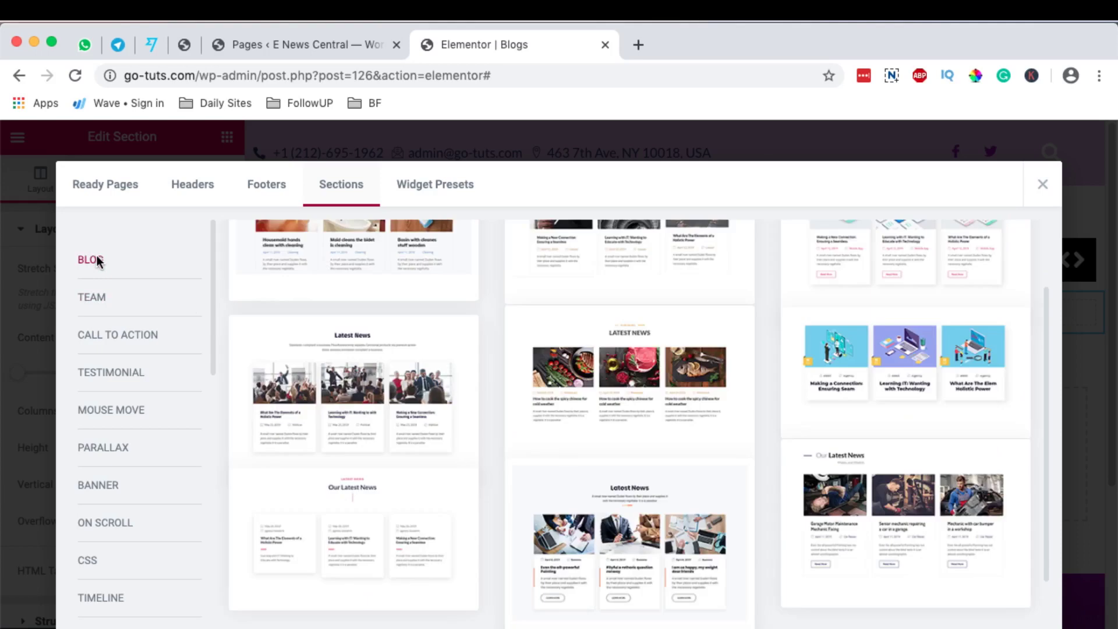
{"action": "scroll", "coordinate": [583, 478], "scroll_direction": "up", "scroll_amount": 1}
{"action": "scroll", "coordinate": [606, 490], "scroll_direction": "up", "scroll_amount": 2}
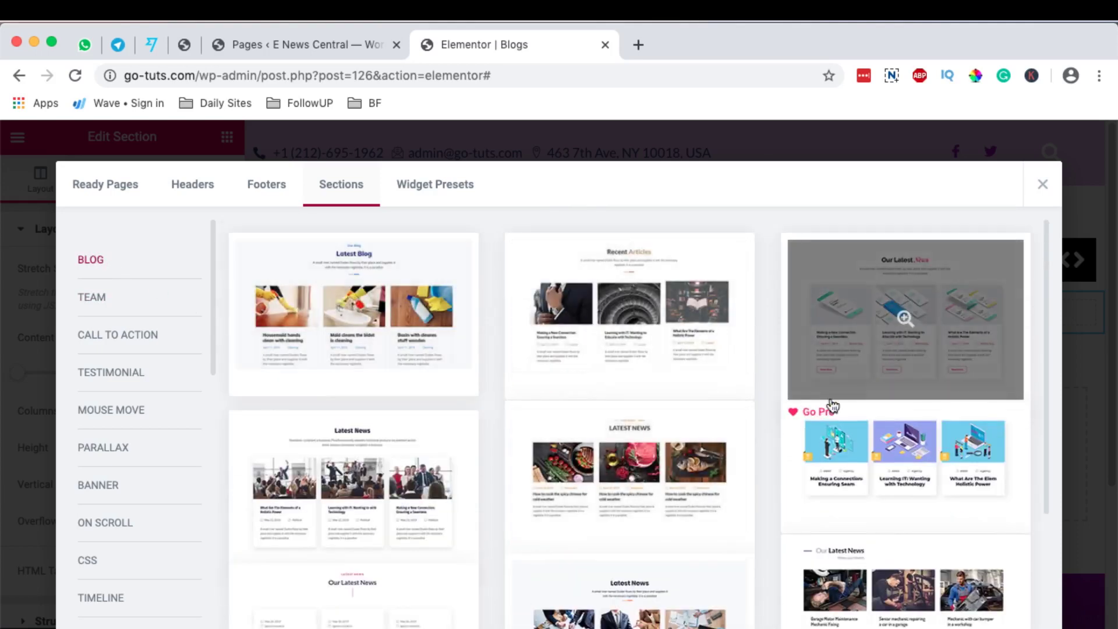
{"action": "scroll", "coordinate": [862, 420], "scroll_direction": "down", "scroll_amount": 3}
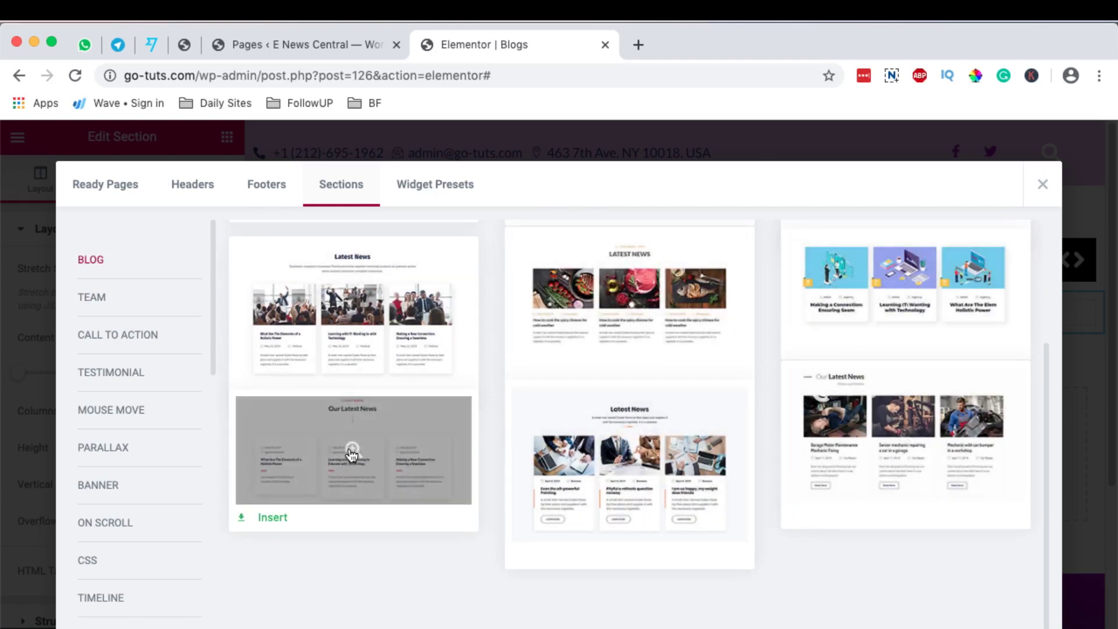
{"action": "left_click", "coordinate": [270, 518]}
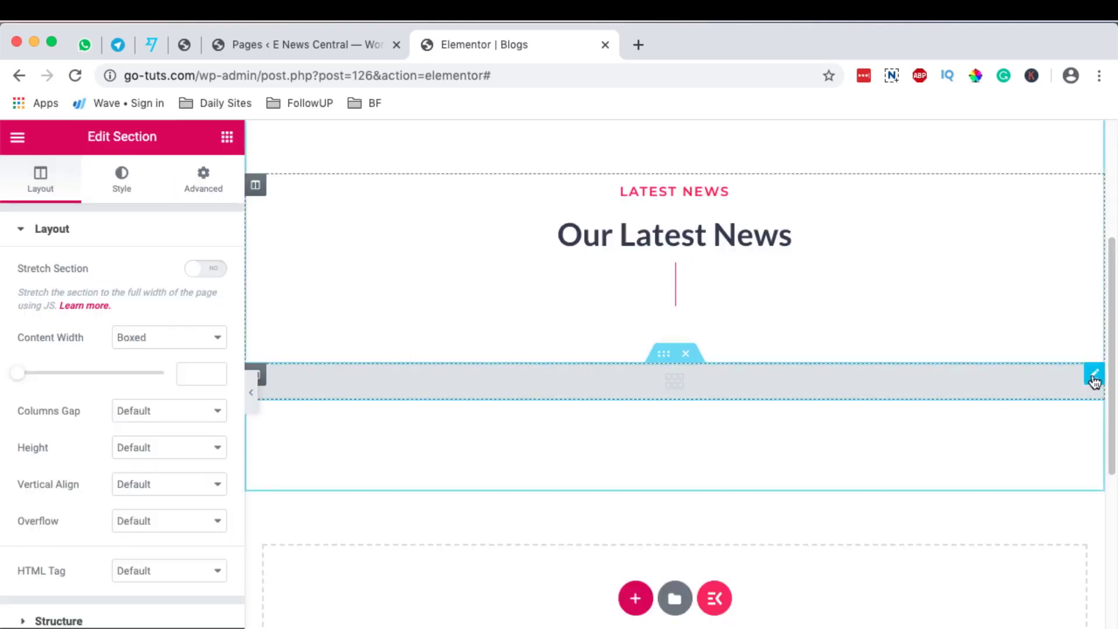
Step: Keep the Blog Posts widget on Grid Without Thumb with 3 posts per row, and expand Query
{"action": "left_click", "coordinate": [1093, 377]}
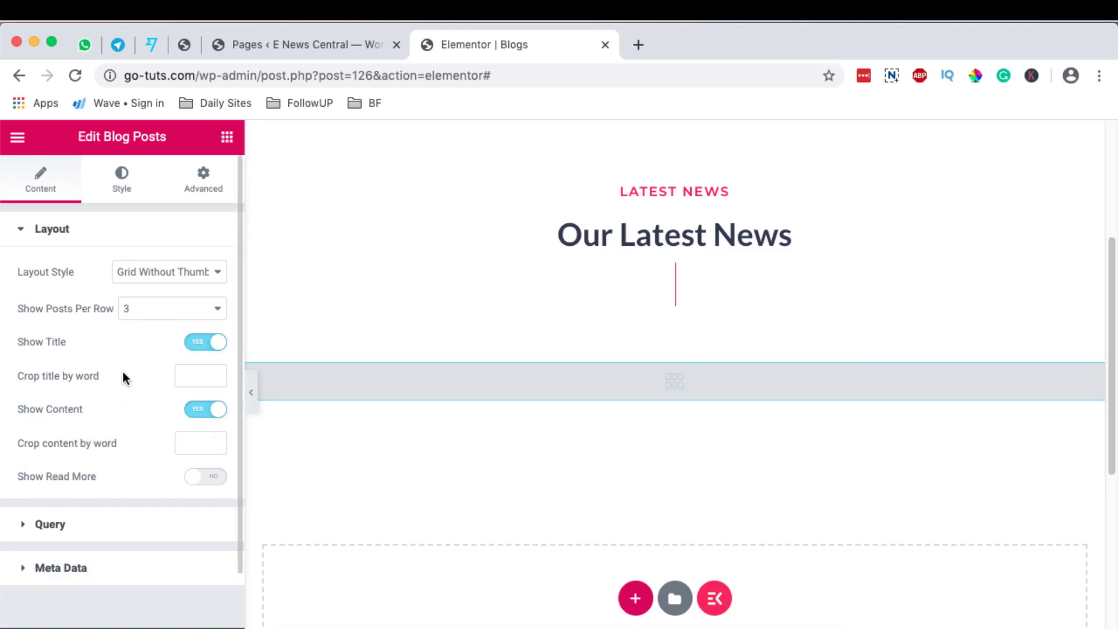
{"action": "scroll", "coordinate": [829, 380], "scroll_direction": "up", "scroll_amount": 3}
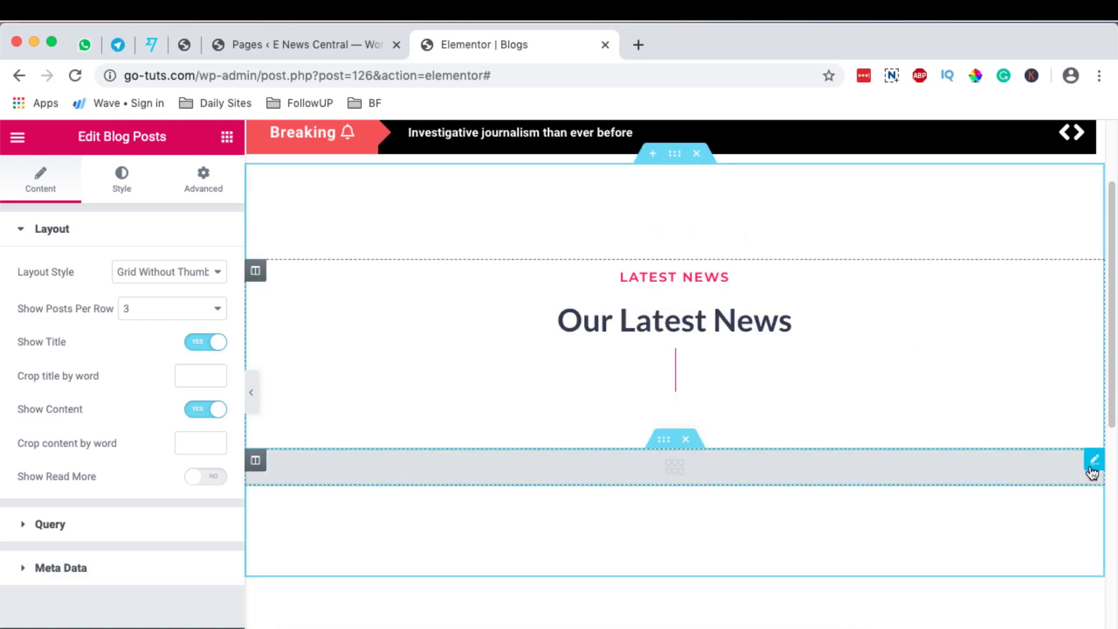
{"action": "left_click", "coordinate": [176, 272]}
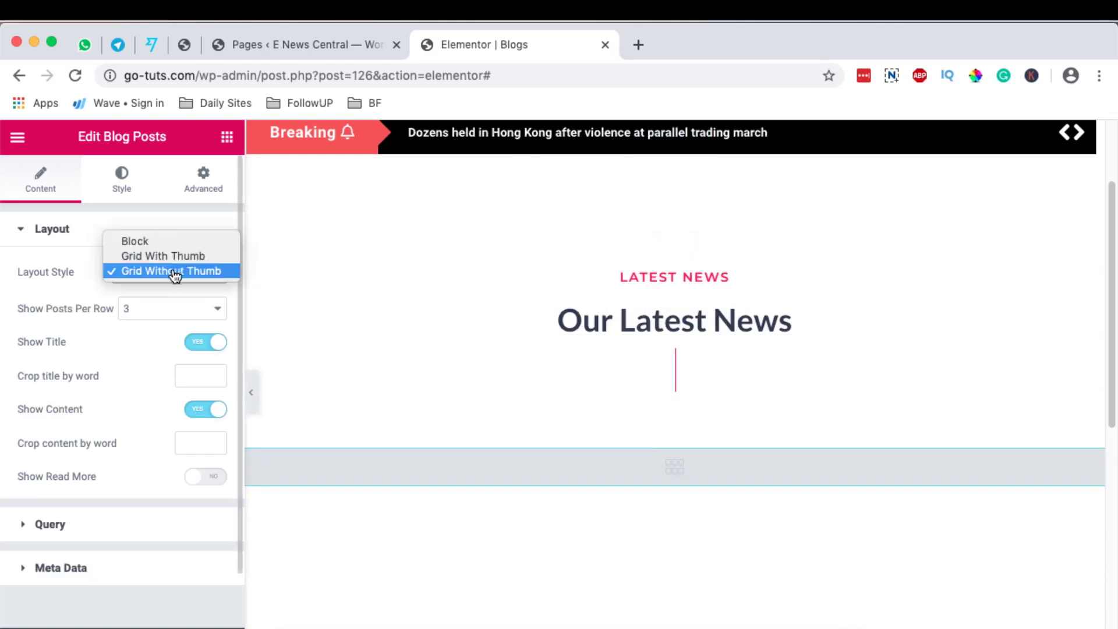
{"action": "left_click", "coordinate": [175, 272]}
{"action": "left_click", "coordinate": [165, 310]}
{"action": "left_click", "coordinate": [165, 308]}
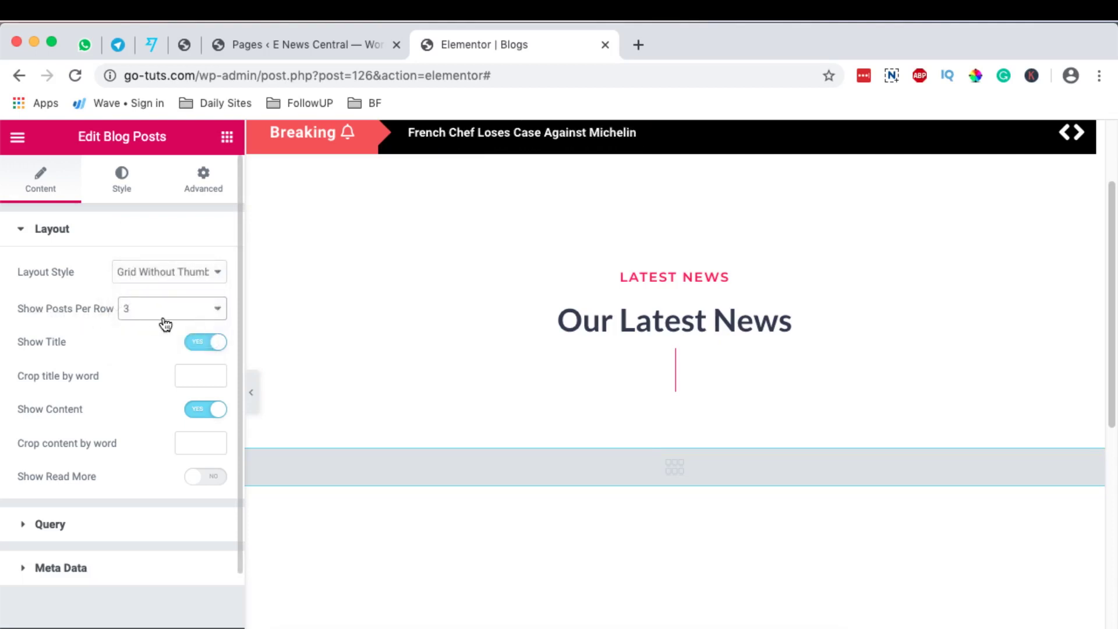
{"action": "left_click", "coordinate": [169, 315]}
{"action": "left_click", "coordinate": [170, 315]}
{"action": "scroll", "coordinate": [145, 407], "scroll_direction": "down", "scroll_amount": 2}
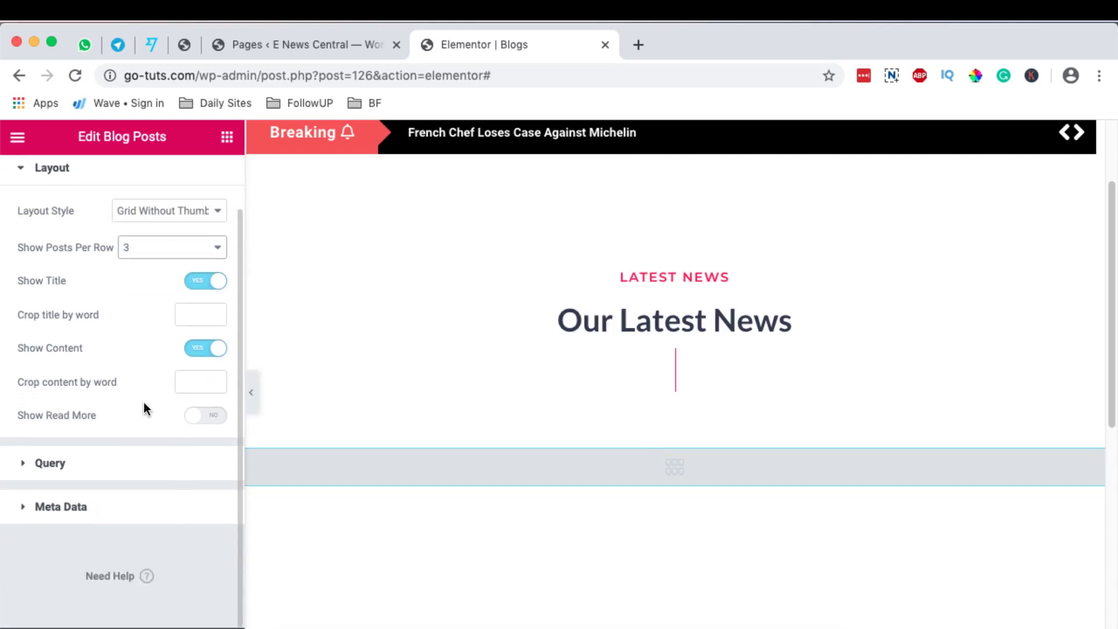
{"action": "left_click", "coordinate": [45, 466]}
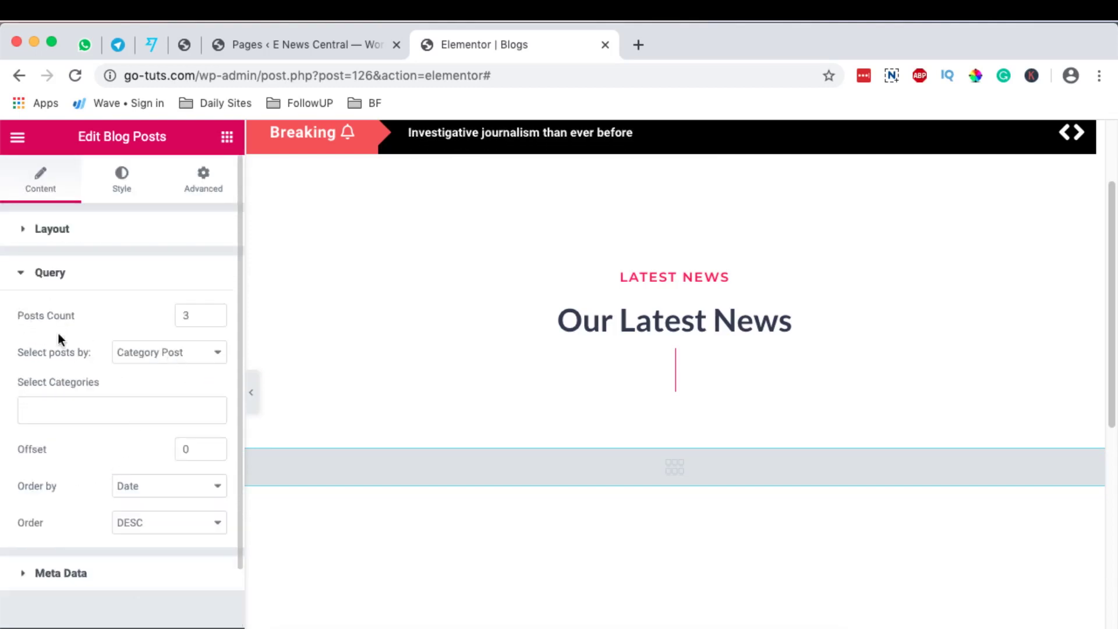
Step: Set posts count to 8 and select Travel, Tech, Sports, News, Entertainment and Business categories
{"action": "double_click", "coordinate": [192, 314]}
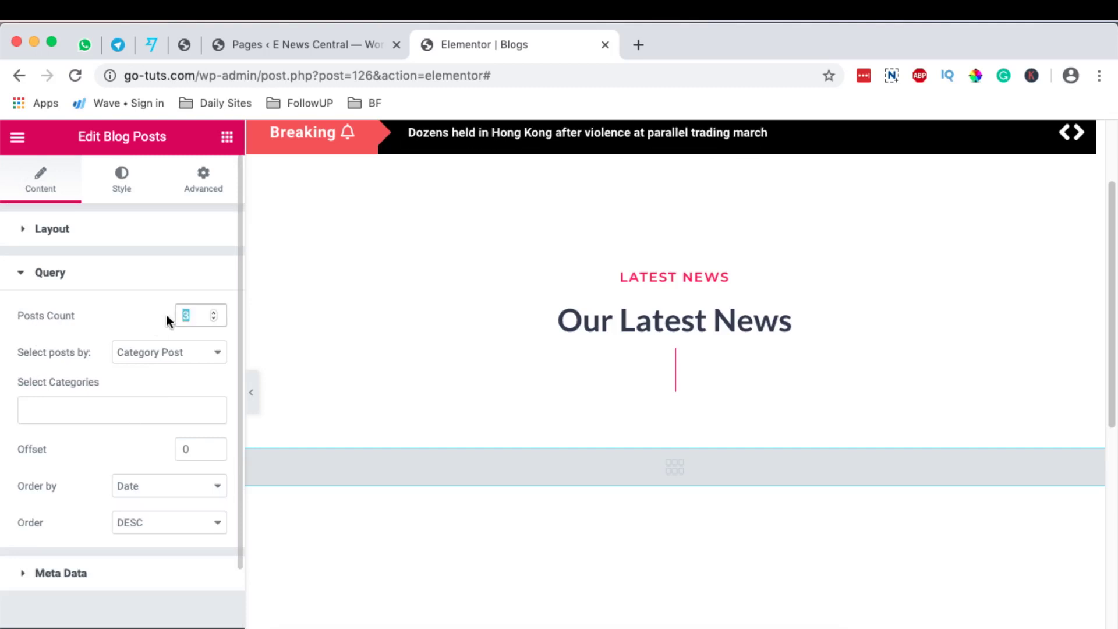
{"action": "type", "text": "6"}
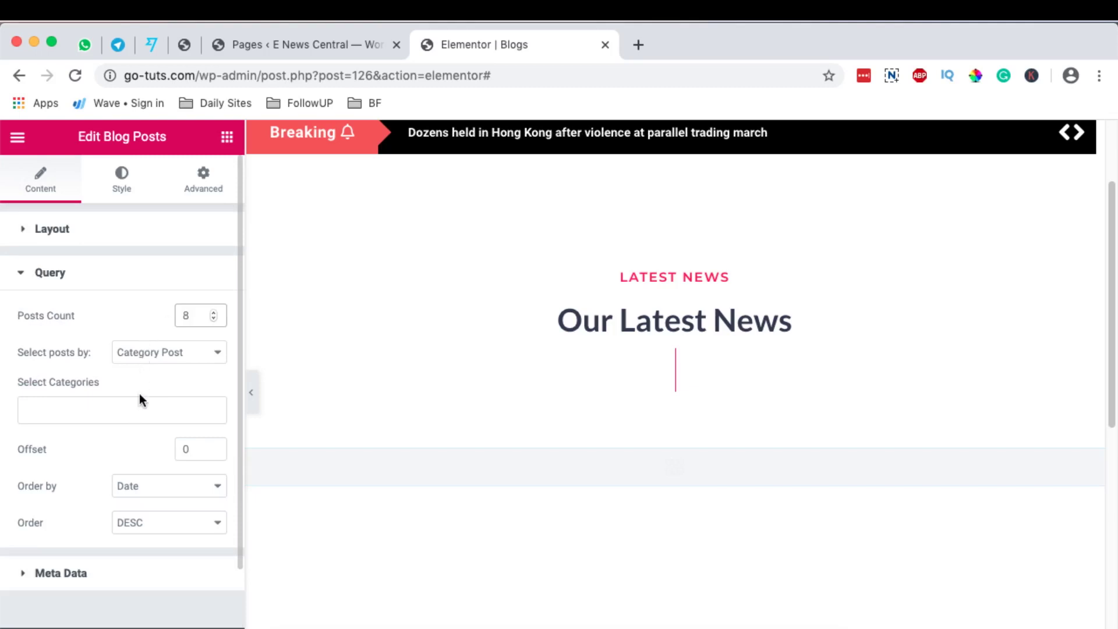
{"action": "scroll", "coordinate": [138, 396], "scroll_direction": "down", "scroll_amount": 1}
{"action": "left_click", "coordinate": [122, 382]}
{"action": "left_click", "coordinate": [64, 415]}
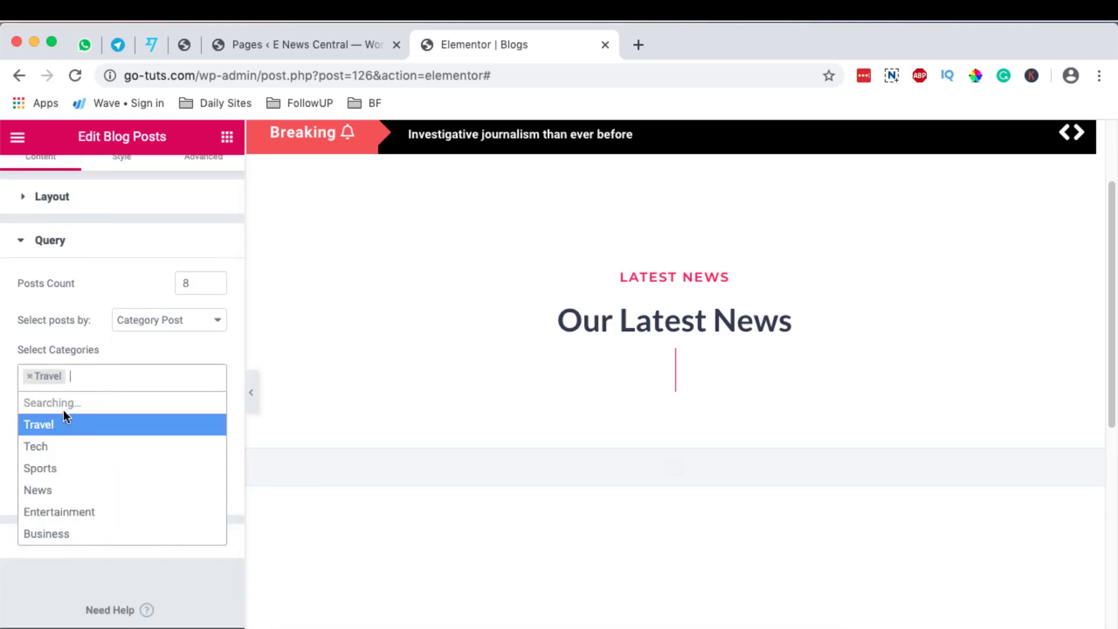
{"action": "left_click", "coordinate": [50, 445]}
{"action": "left_click", "coordinate": [138, 379]}
{"action": "left_click", "coordinate": [61, 468]}
{"action": "left_click", "coordinate": [174, 378]}
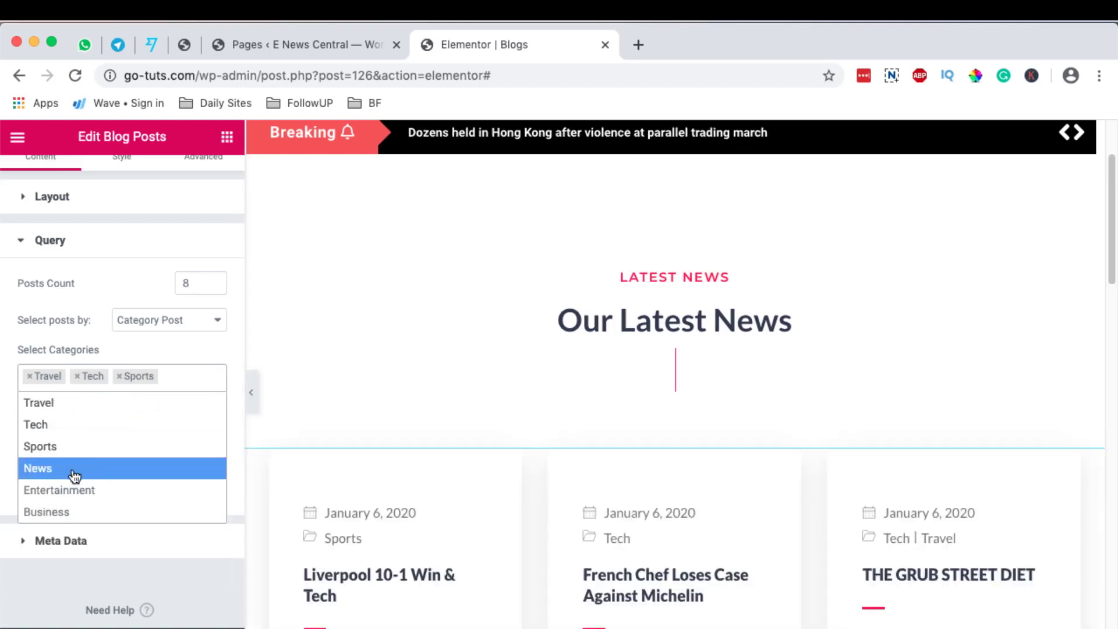
{"action": "left_click", "coordinate": [74, 475]}
{"action": "left_click", "coordinate": [209, 378]}
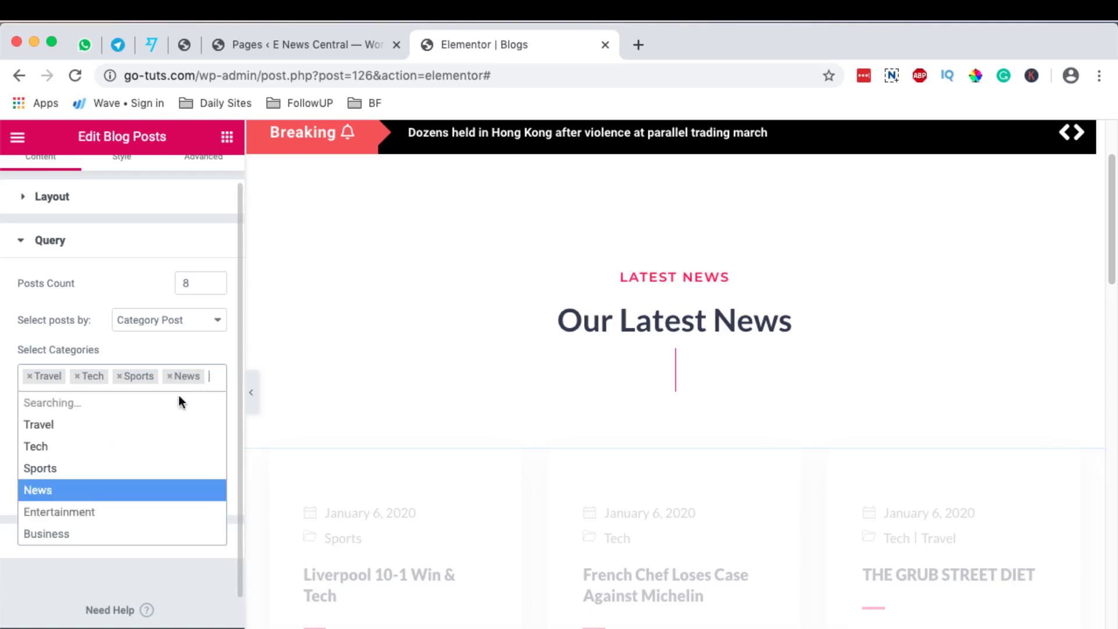
{"action": "left_click", "coordinate": [84, 491]}
{"action": "left_click", "coordinate": [201, 385]}
{"action": "left_click", "coordinate": [46, 532]}
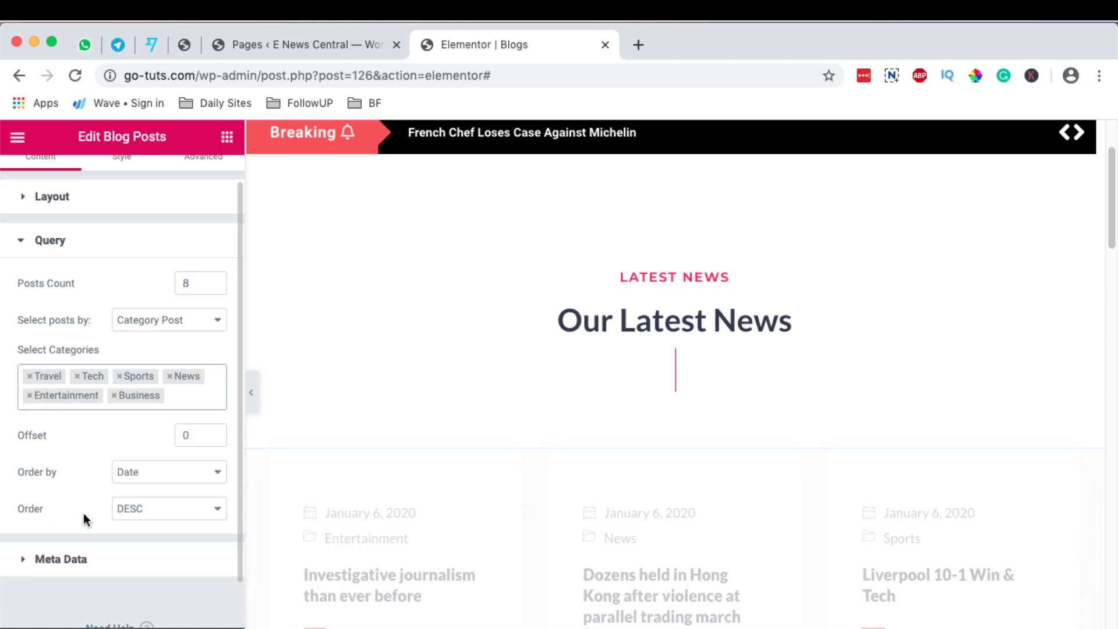
Step: Keep the posts ordered by Date in DESC order, newest first
{"action": "scroll", "coordinate": [143, 459], "scroll_direction": "down", "scroll_amount": 1}
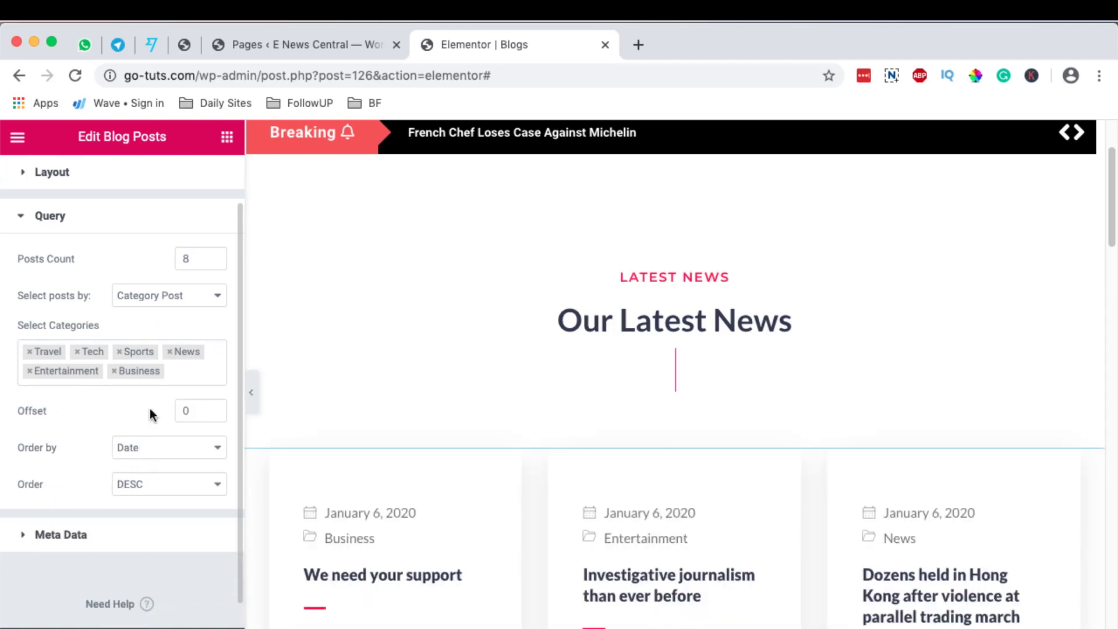
{"action": "scroll", "coordinate": [163, 449], "scroll_direction": "down", "scroll_amount": 1}
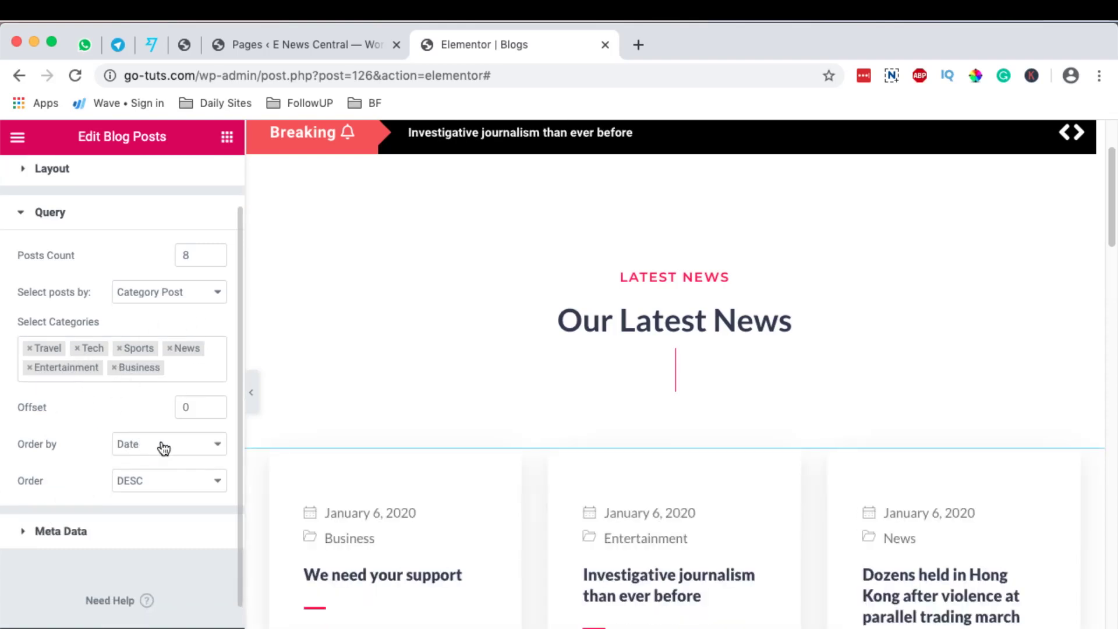
{"action": "left_click", "coordinate": [156, 427]}
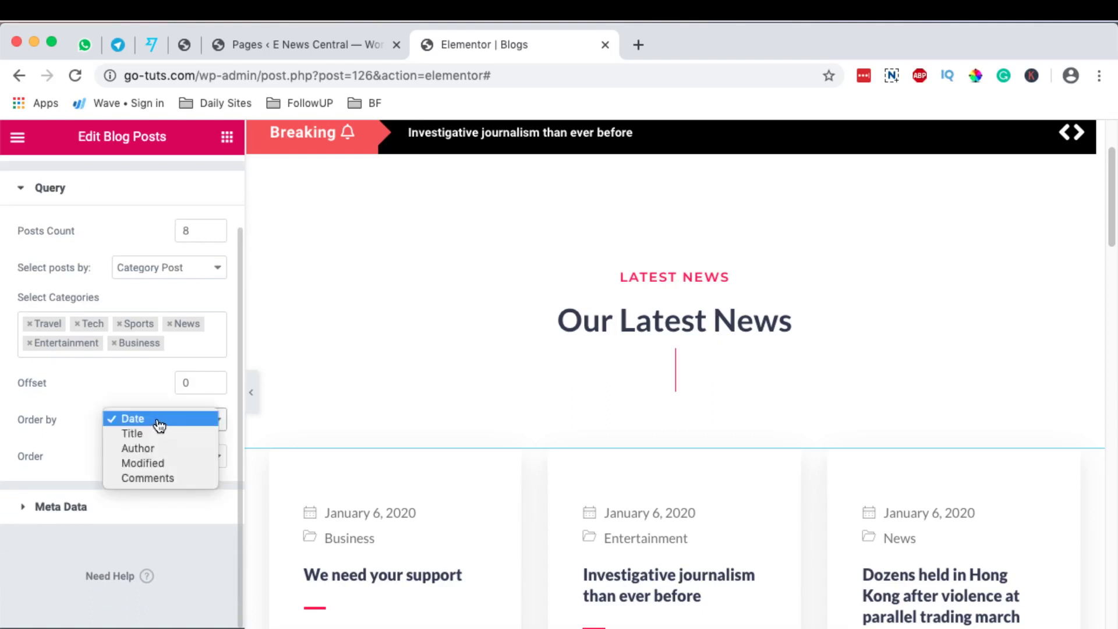
{"action": "left_click", "coordinate": [158, 426]}
{"action": "left_click", "coordinate": [156, 459]}
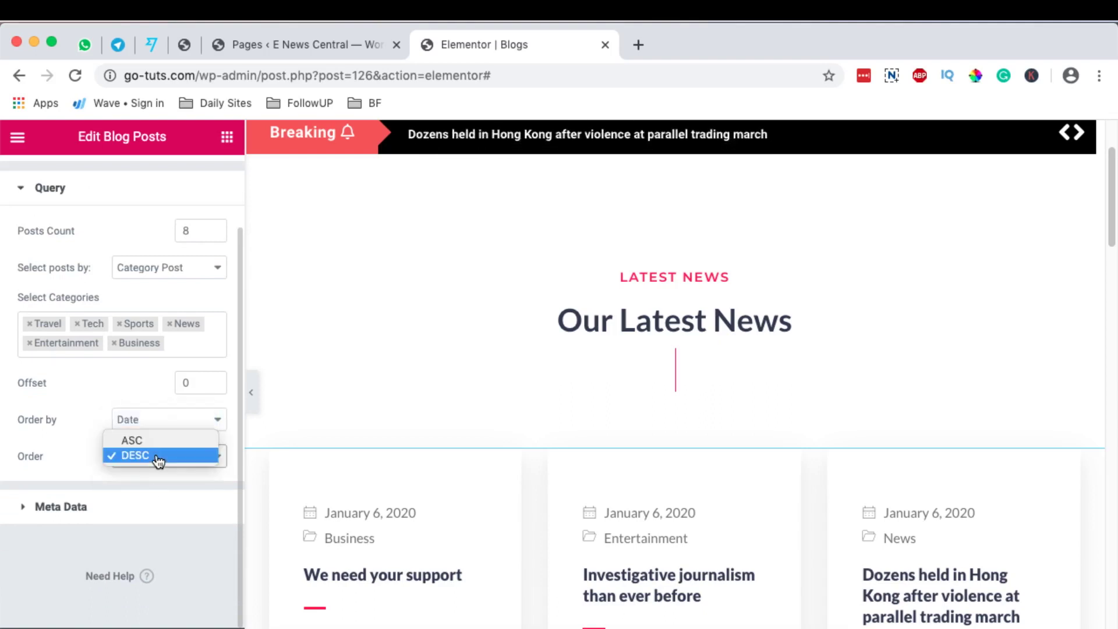
{"action": "left_click", "coordinate": [61, 449]}
Step: Look over the Meta Data date and category icon options, then return to the Layout settings
{"action": "left_click", "coordinate": [49, 506]}
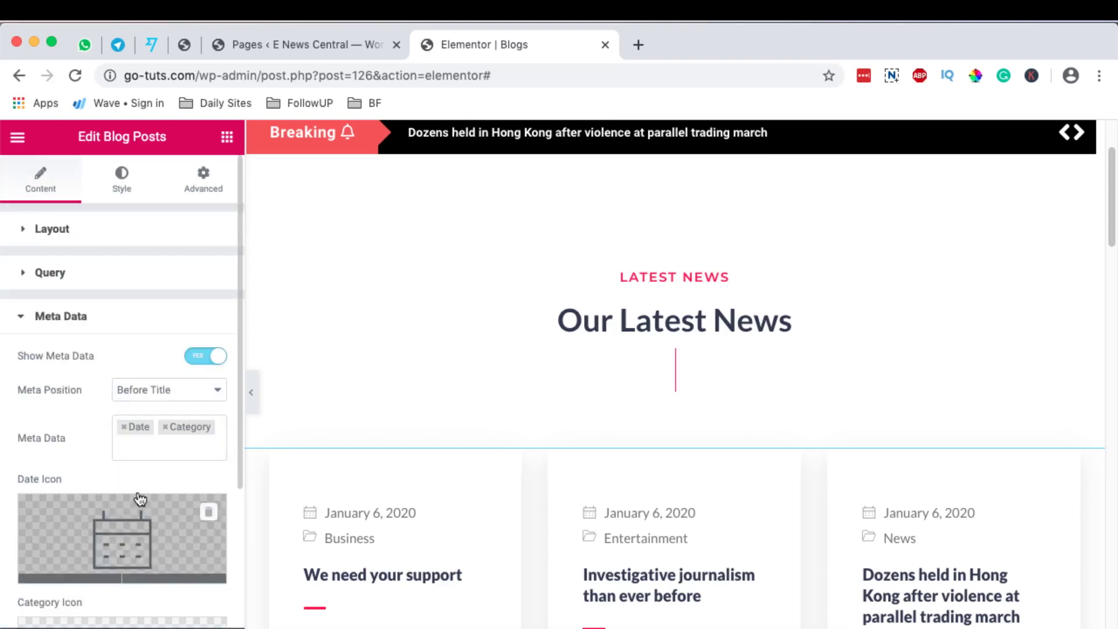
{"action": "scroll", "coordinate": [609, 501], "scroll_direction": "down", "scroll_amount": 5}
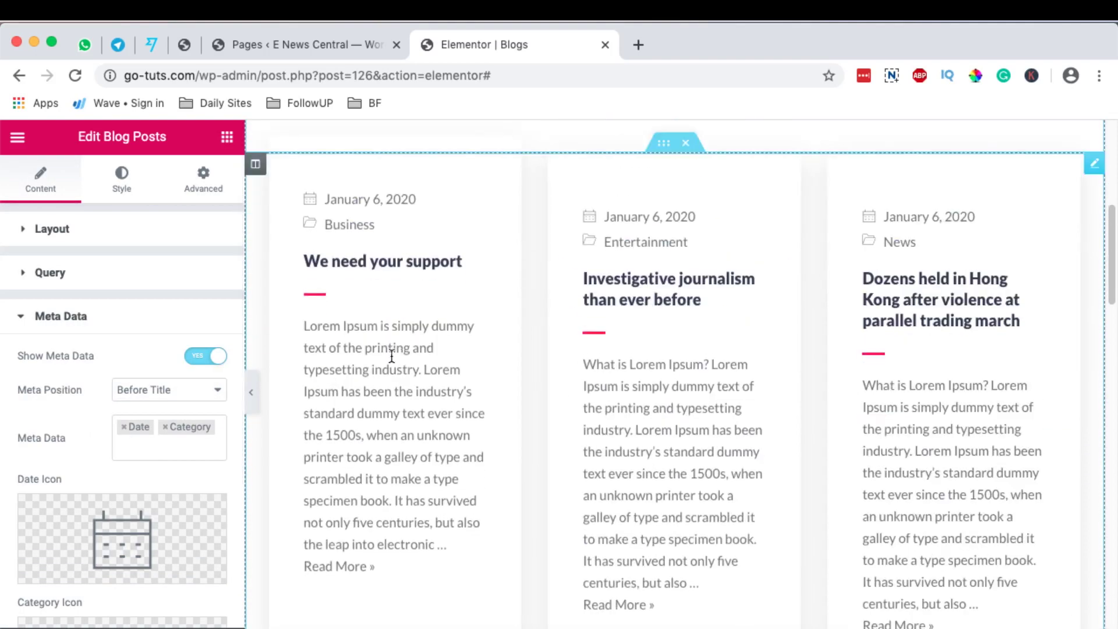
{"action": "scroll", "coordinate": [175, 434], "scroll_direction": "down", "scroll_amount": 5}
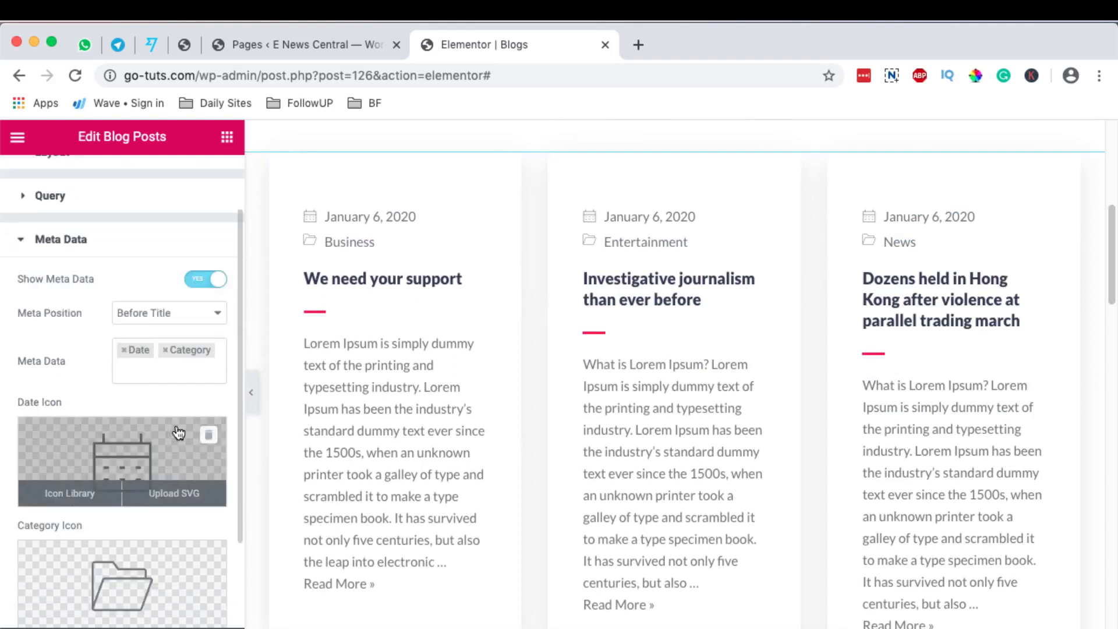
{"action": "scroll", "coordinate": [425, 412], "scroll_direction": "up", "scroll_amount": 3}
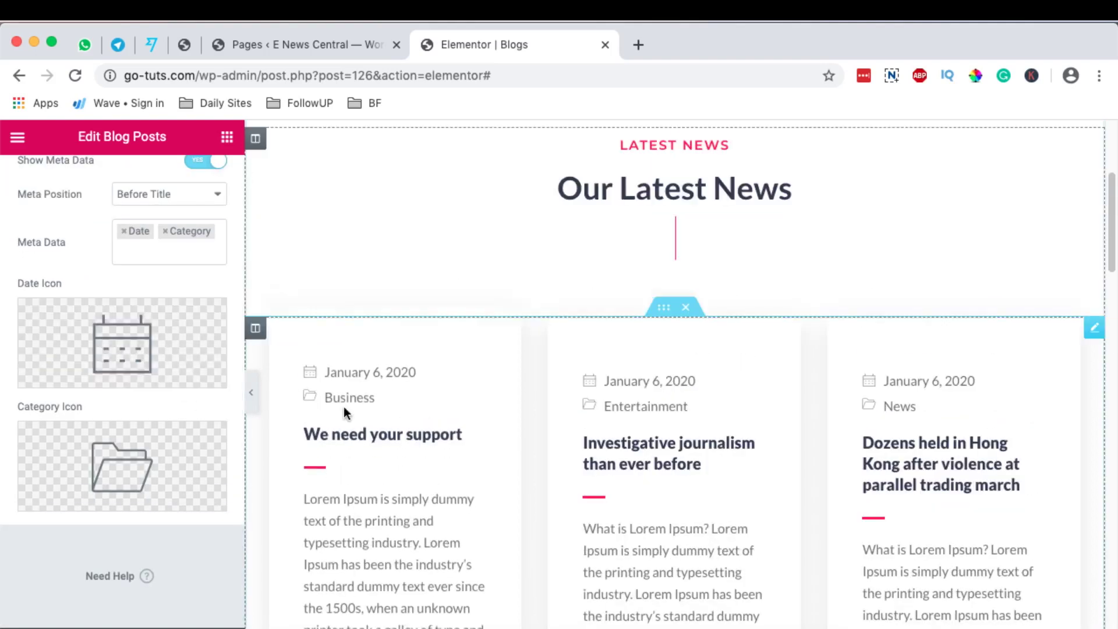
{"action": "scroll", "coordinate": [93, 449], "scroll_direction": "up", "scroll_amount": 5}
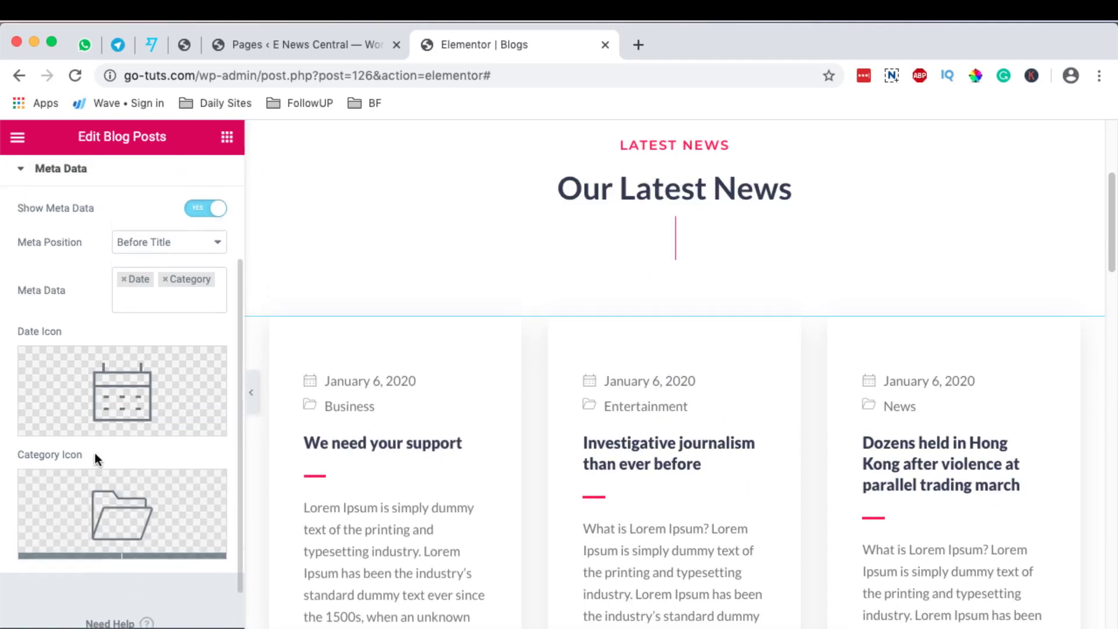
{"action": "left_click", "coordinate": [60, 233]}
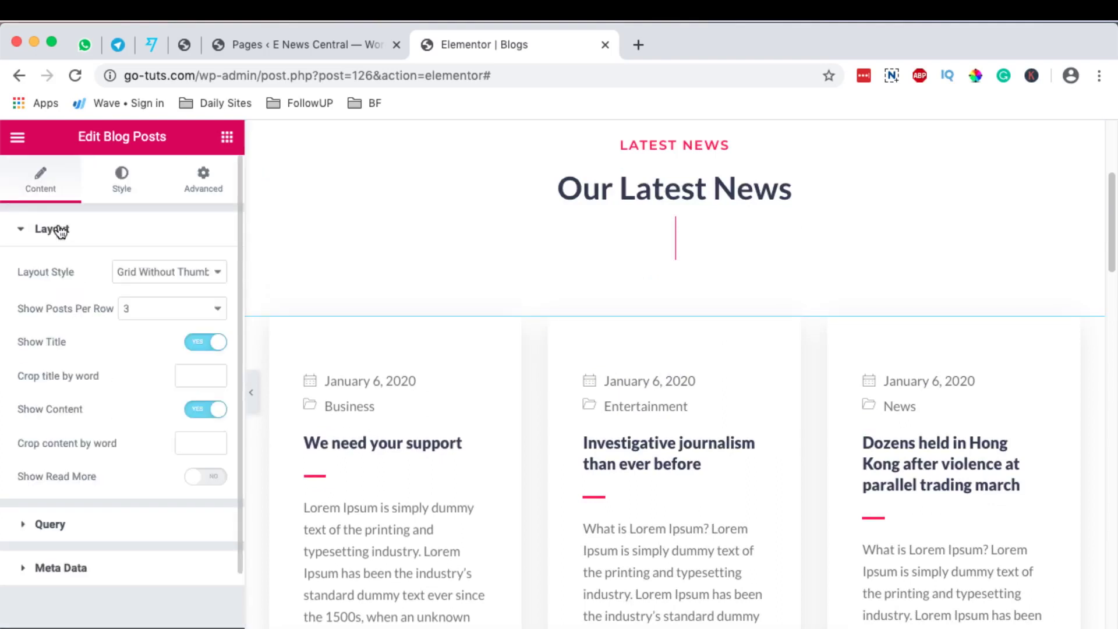
Step: Toggle Show Read More on and back off, and set Layout Style to Grid With Thumb
{"action": "scroll", "coordinate": [408, 404], "scroll_direction": "down", "scroll_amount": 3}
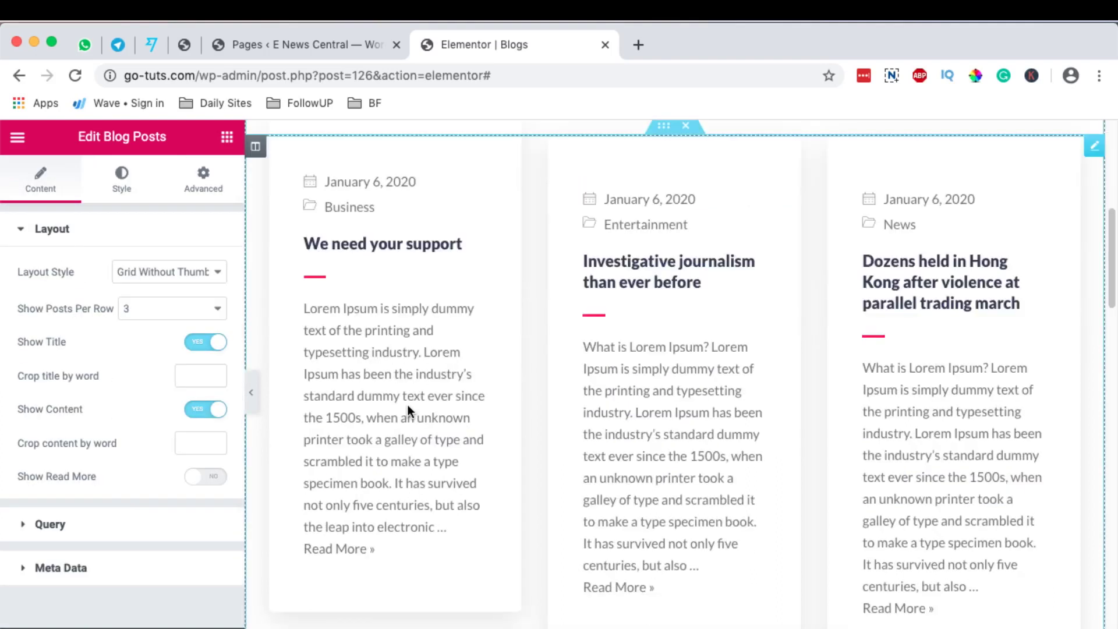
{"action": "left_click", "coordinate": [216, 477]}
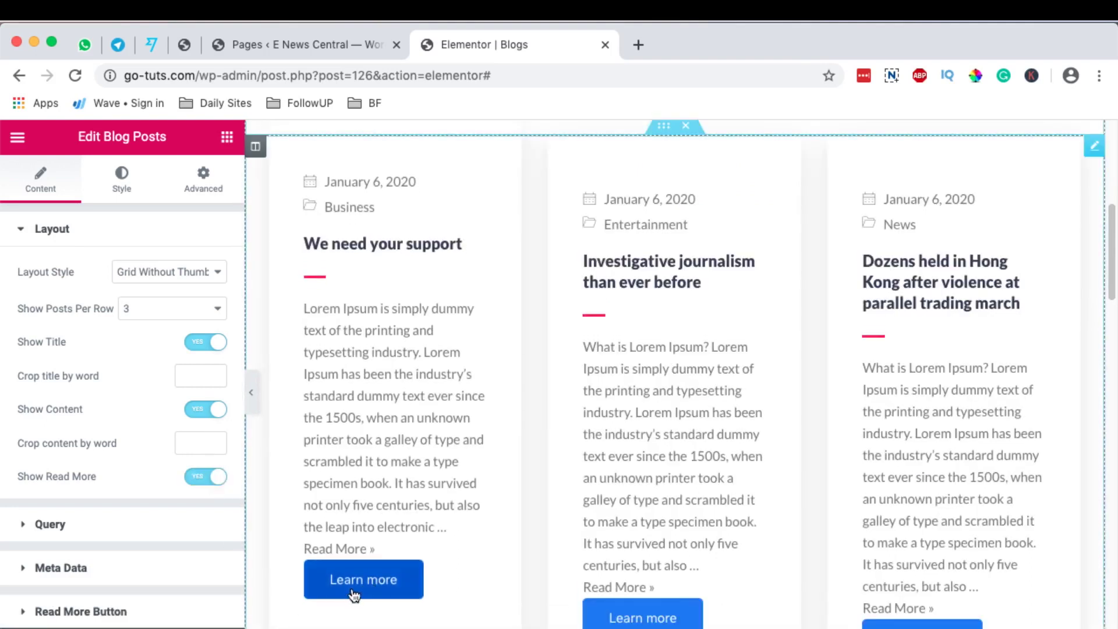
{"action": "left_click", "coordinate": [206, 477]}
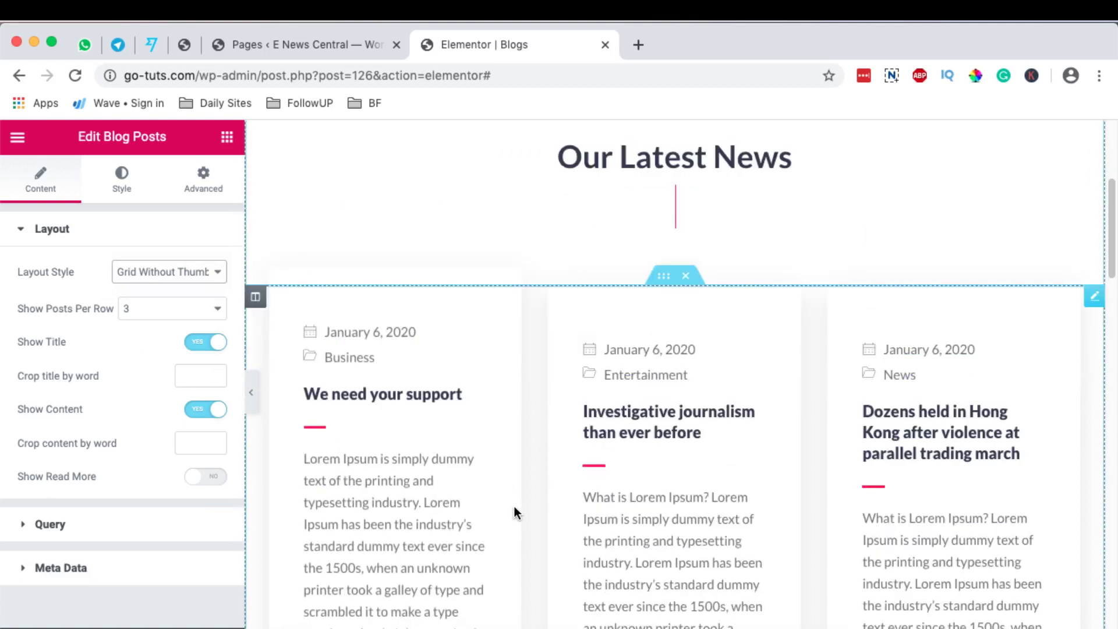
{"action": "left_click", "coordinate": [182, 272]}
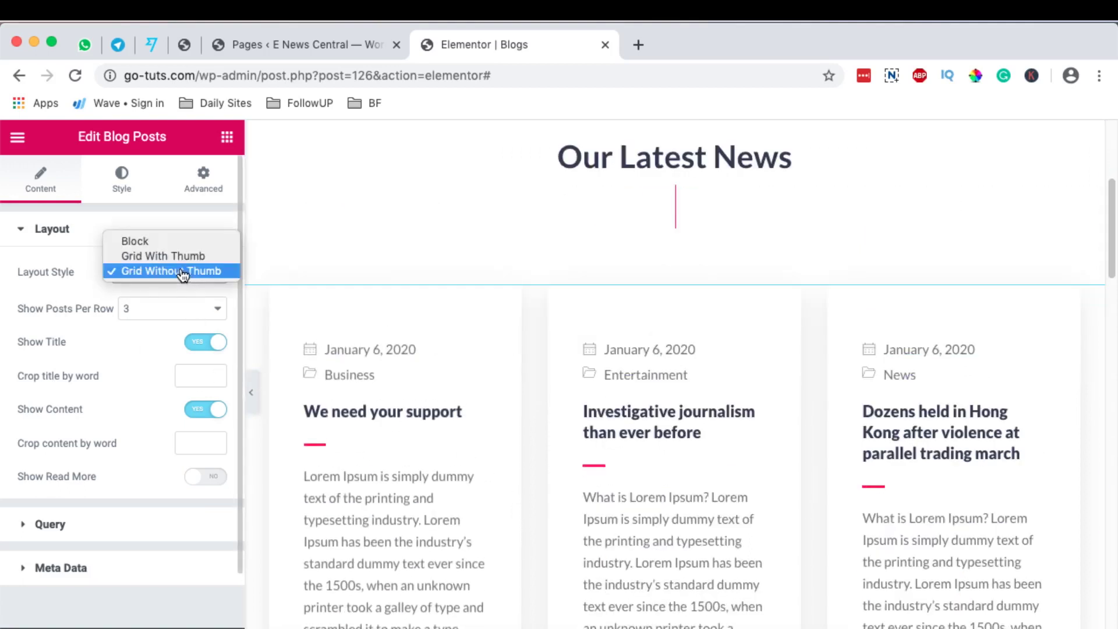
{"action": "left_click", "coordinate": [173, 256]}
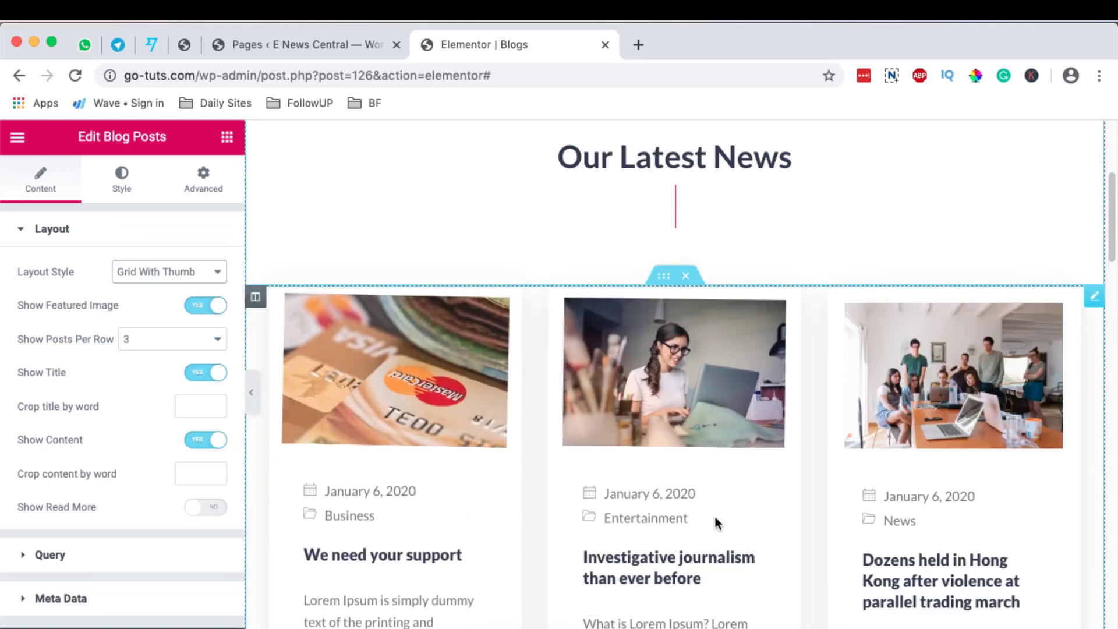
{"action": "scroll", "coordinate": [764, 501], "scroll_direction": "down", "scroll_amount": 10}
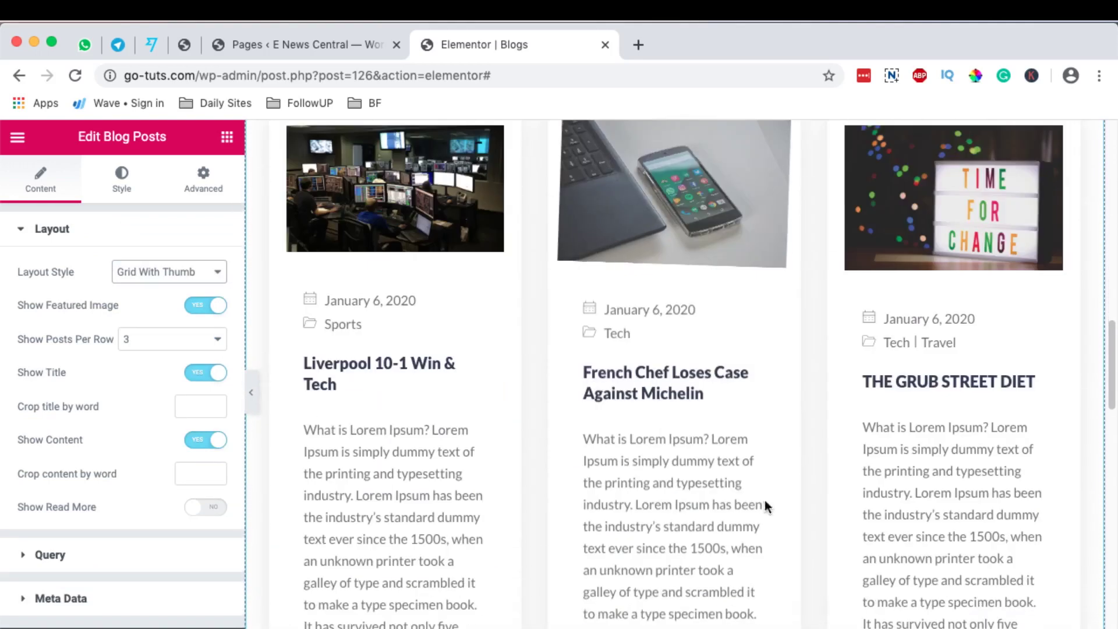
Step: Preview the thumbnail post cards full-width, then restore the panel and show the widgets list
{"action": "left_click", "coordinate": [250, 394]}
{"action": "scroll", "coordinate": [694, 399], "scroll_direction": "up", "scroll_amount": 10}
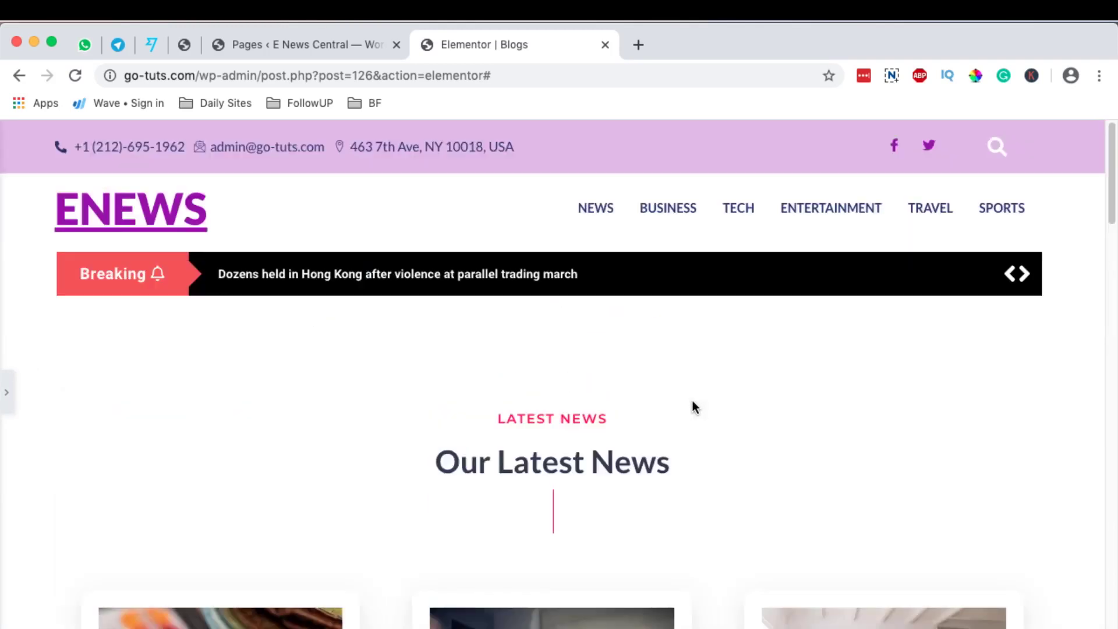
{"action": "scroll", "coordinate": [692, 400], "scroll_direction": "down", "scroll_amount": 10}
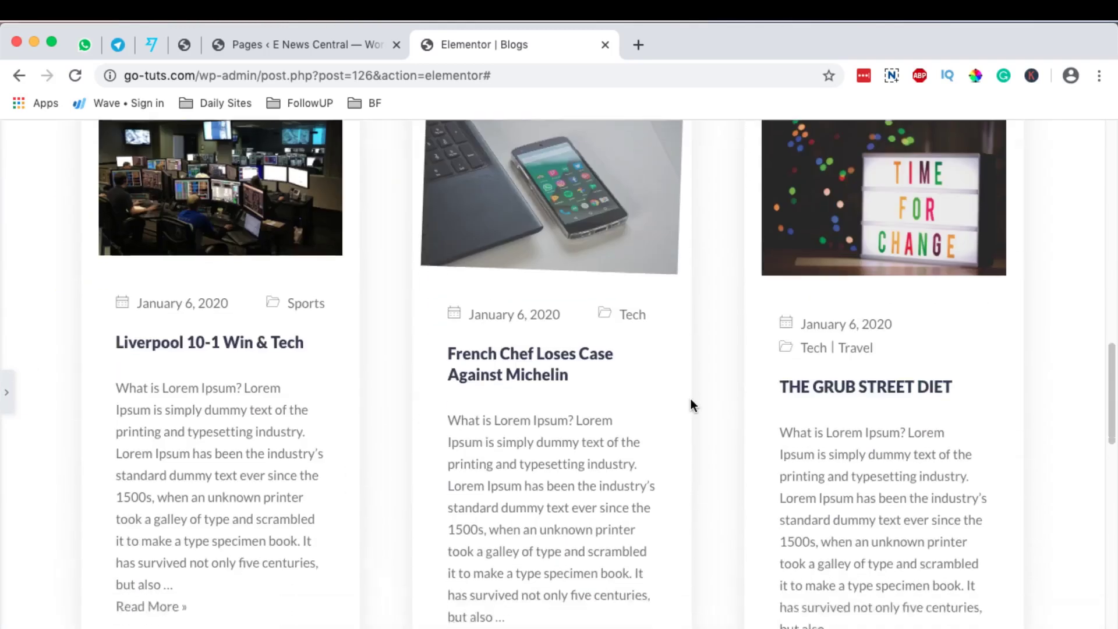
{"action": "scroll", "coordinate": [690, 398], "scroll_direction": "down", "scroll_amount": 15}
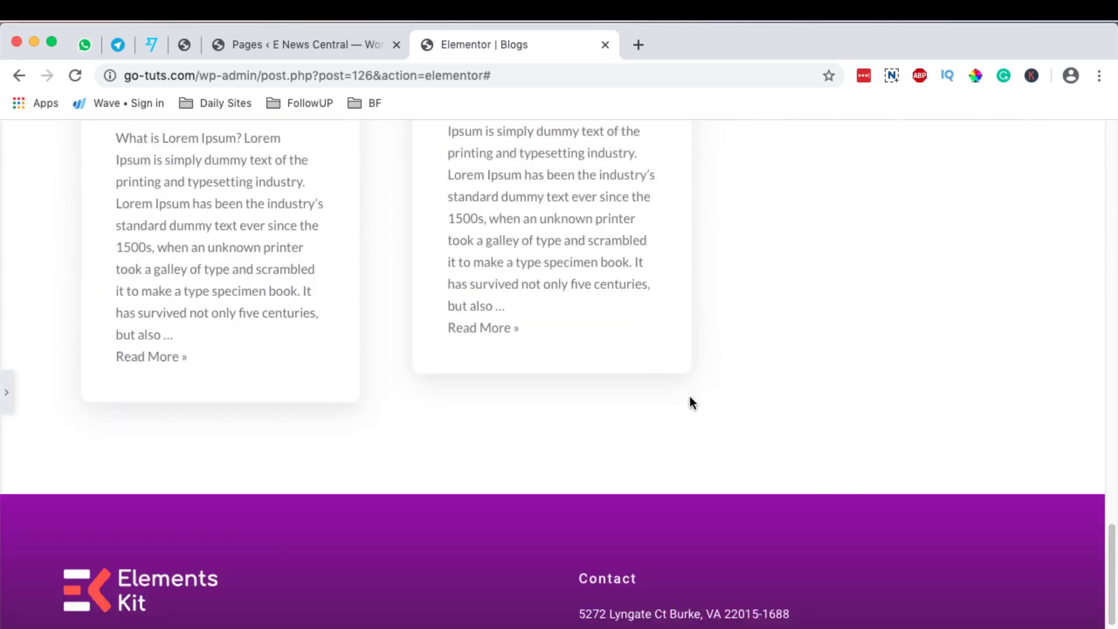
{"action": "scroll", "coordinate": [690, 399], "scroll_direction": "up", "scroll_amount": 15}
{"action": "key", "text": "super+p"}
{"action": "left_click", "coordinate": [227, 139]}
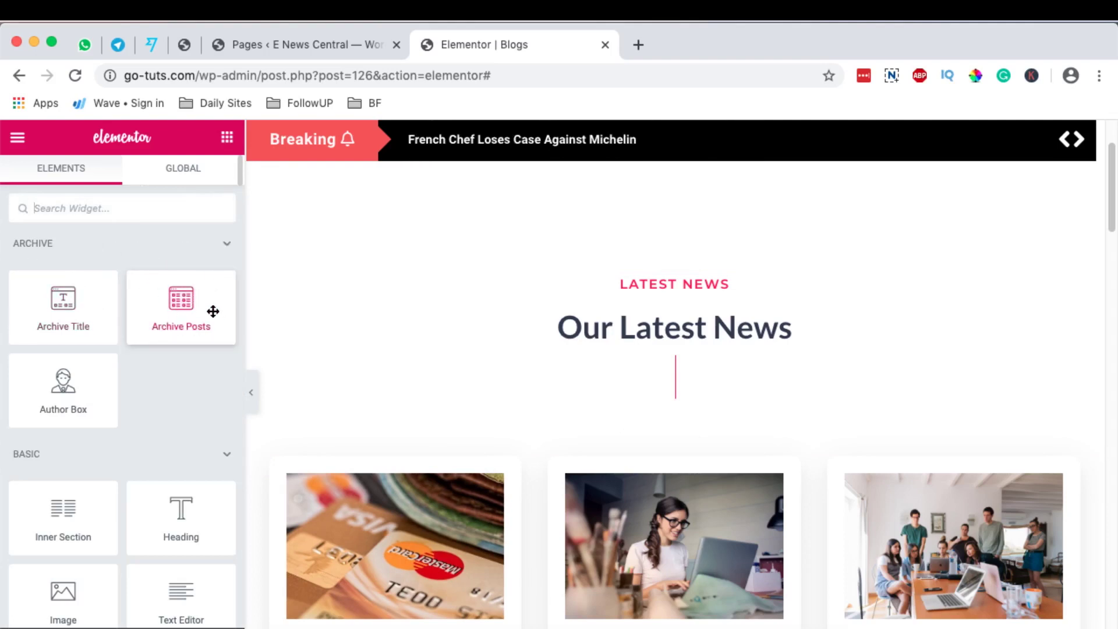
Step: Place an Archive Posts widget above the existing Blog Posts grid
{"action": "left_click_drag", "start_coordinate": [185, 310], "coordinate": [649, 465]}
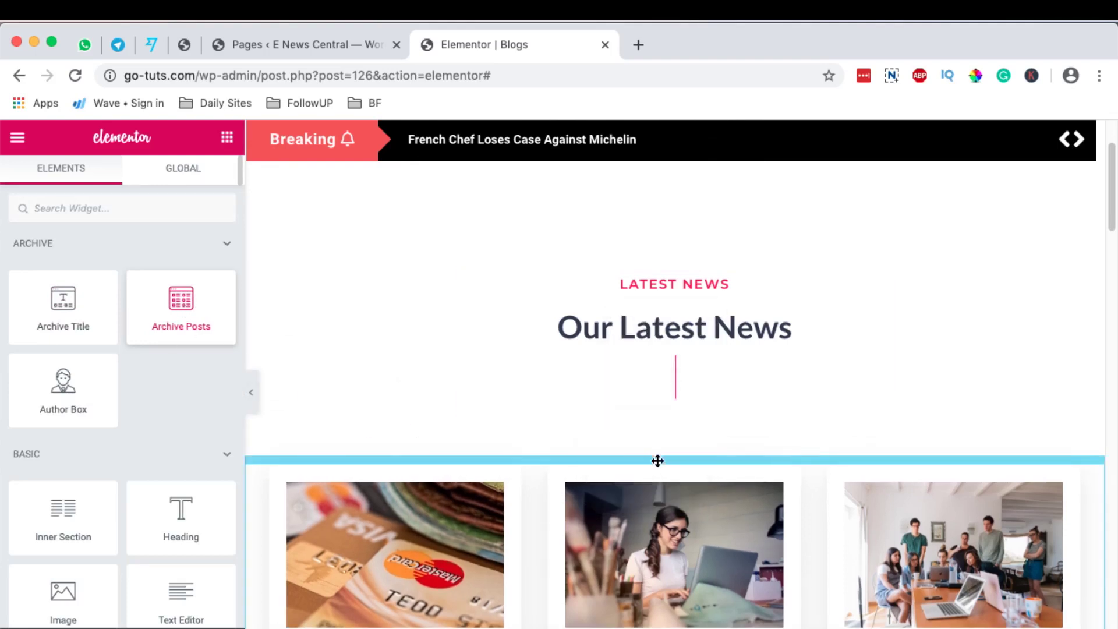
{"action": "scroll", "coordinate": [998, 464], "scroll_direction": "down", "scroll_amount": 15}
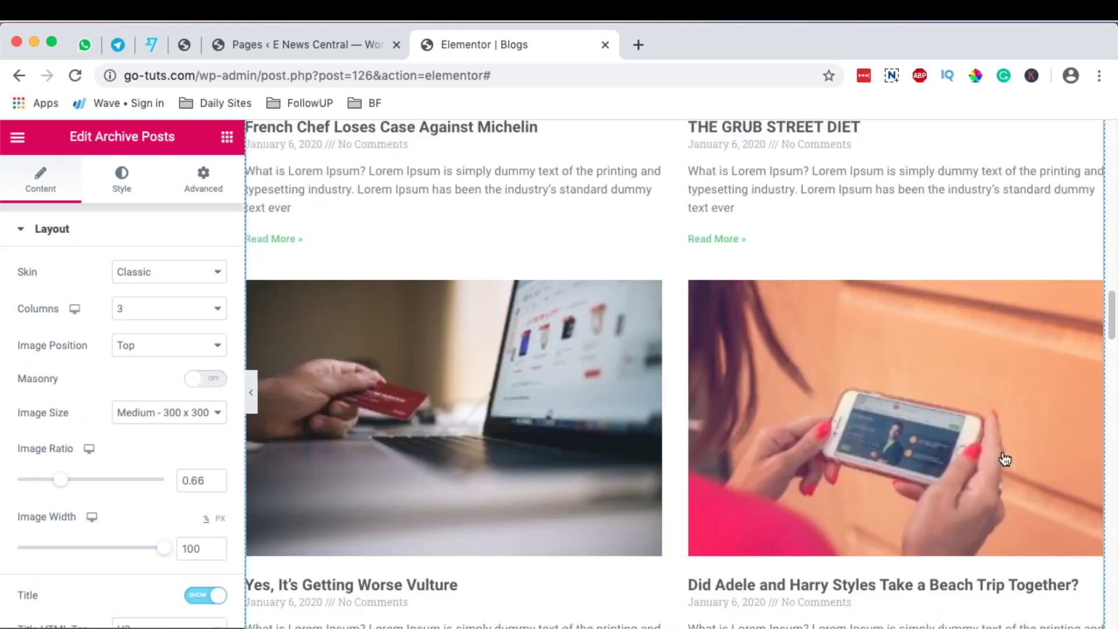
{"action": "scroll", "coordinate": [1004, 449], "scroll_direction": "up", "scroll_amount": 7}
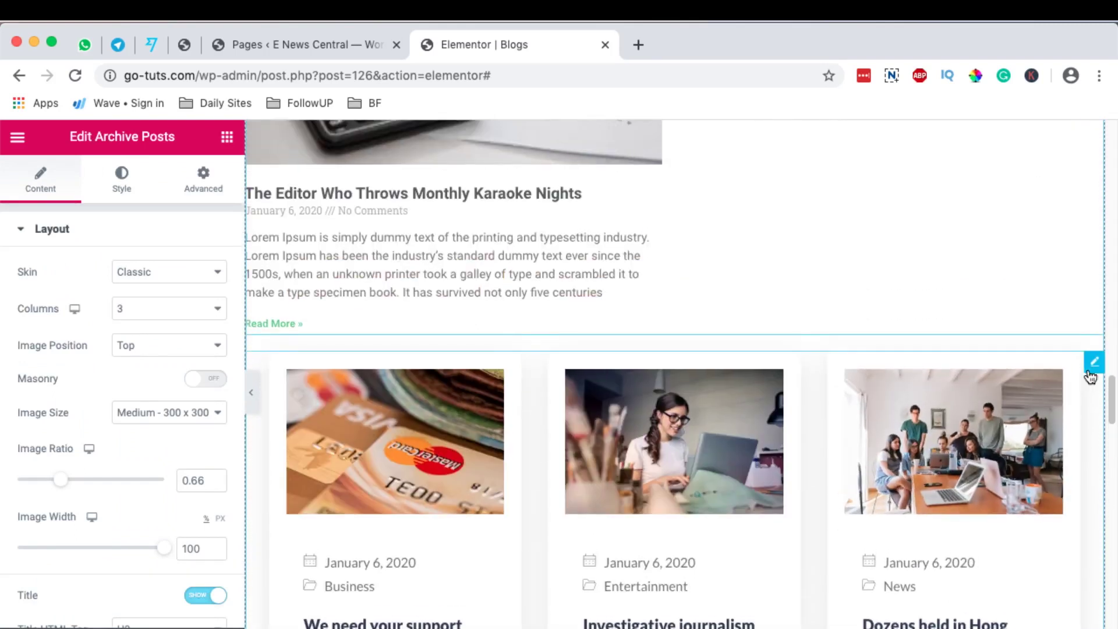
Step: Delete the old blog posts grid below the new Archive Posts widget
{"action": "right_click", "coordinate": [1092, 367]}
{"action": "key", "text": "Delete"}
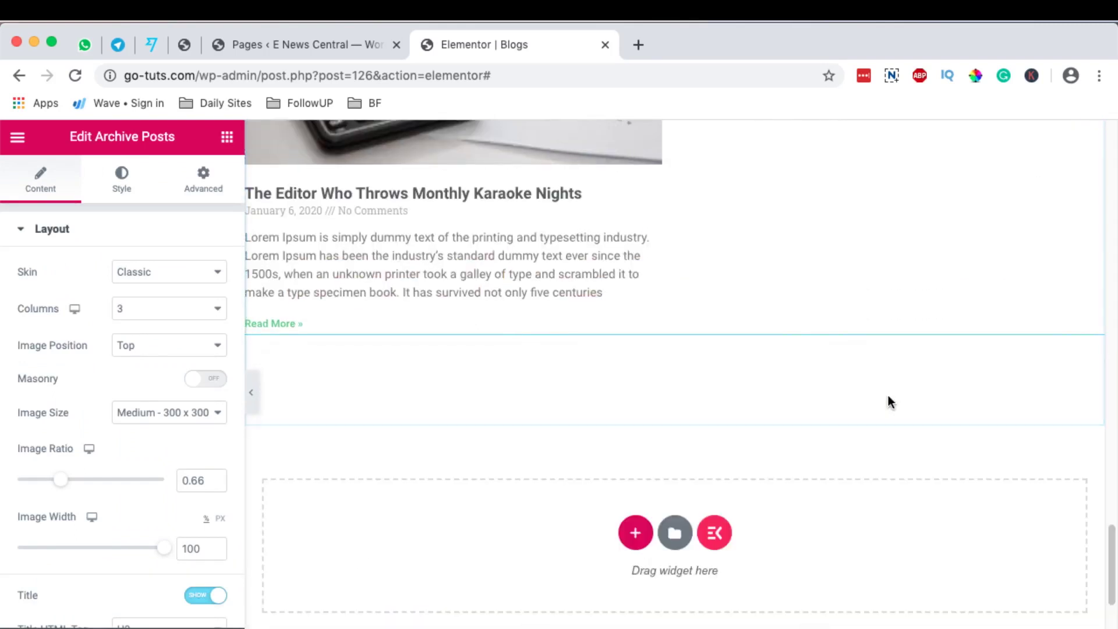
{"action": "scroll", "coordinate": [890, 402], "scroll_direction": "up", "scroll_amount": 7}
{"action": "scroll", "coordinate": [889, 401], "scroll_direction": "up", "scroll_amount": 15}
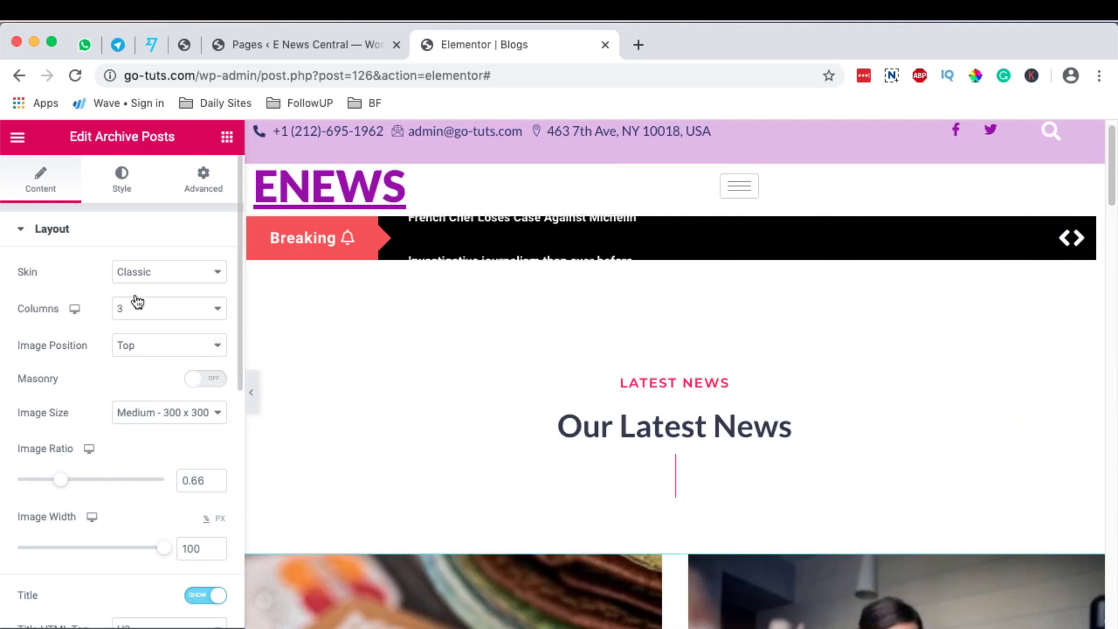
Step: Switch the Archive Posts grid to the Cards skin, keeping 3 columns
{"action": "left_click", "coordinate": [155, 271]}
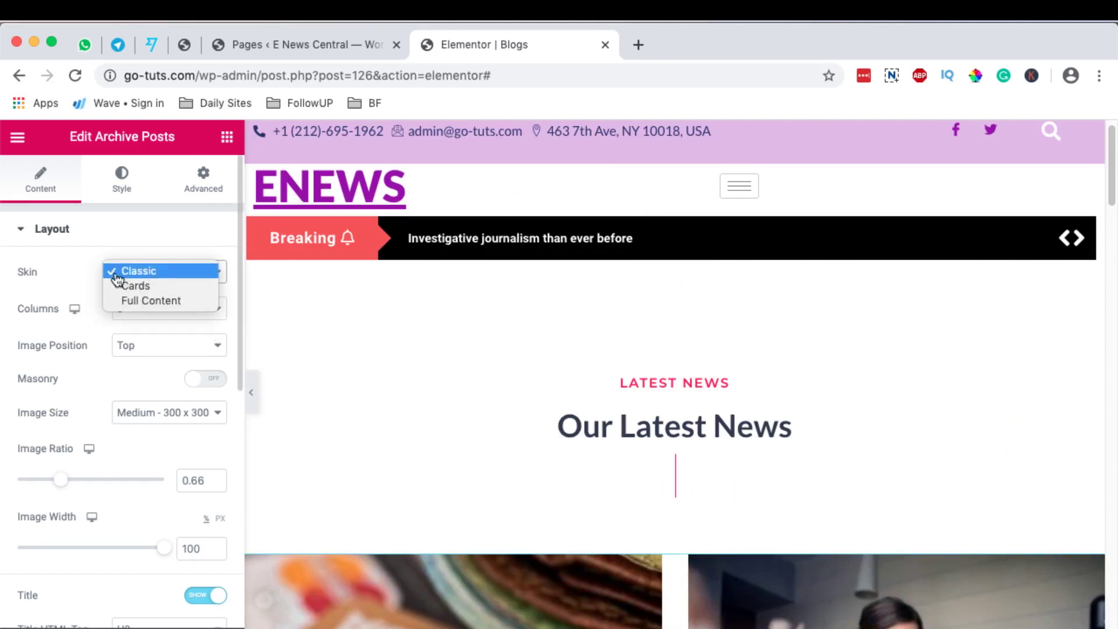
{"action": "left_click", "coordinate": [145, 288]}
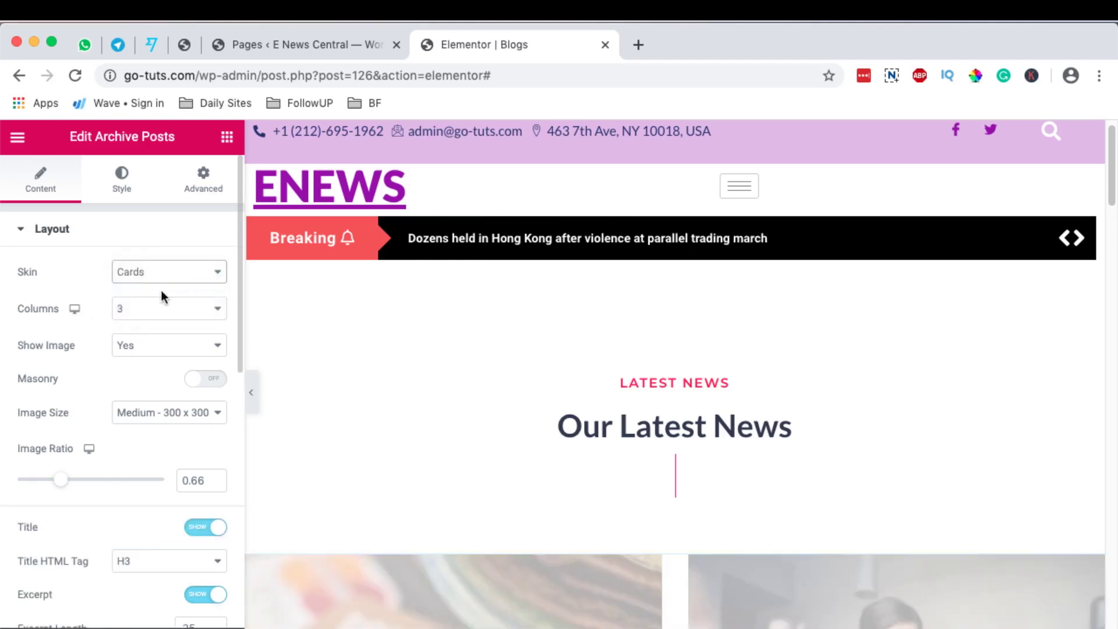
{"action": "scroll", "coordinate": [644, 460], "scroll_direction": "down", "scroll_amount": 5}
{"action": "scroll", "coordinate": [681, 418], "scroll_direction": "down", "scroll_amount": 2}
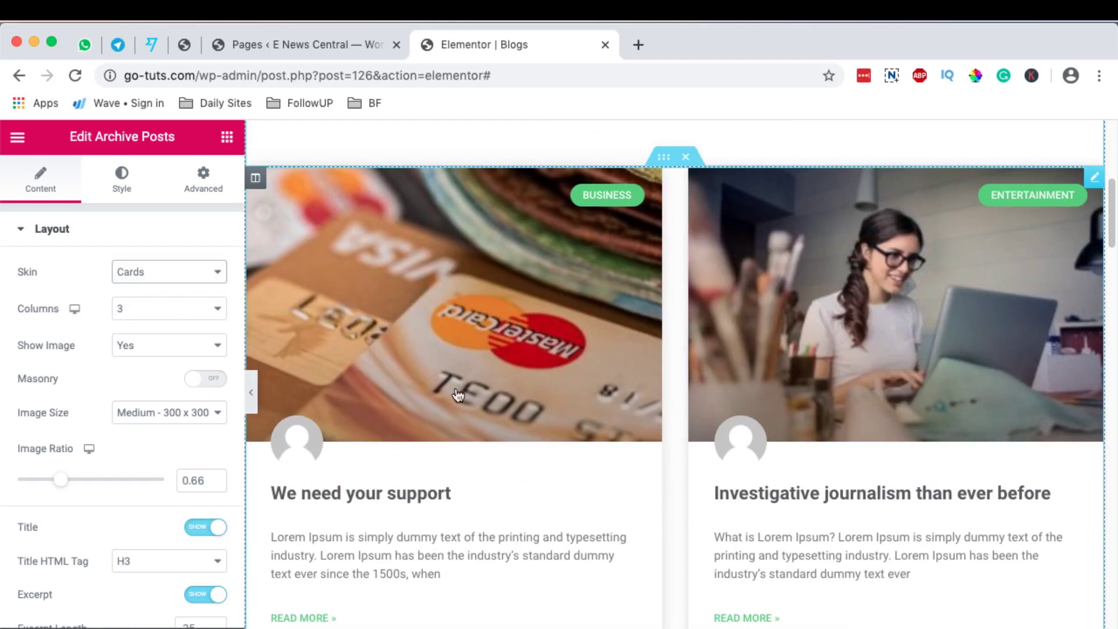
{"action": "left_click", "coordinate": [148, 315]}
{"action": "left_click", "coordinate": [150, 315]}
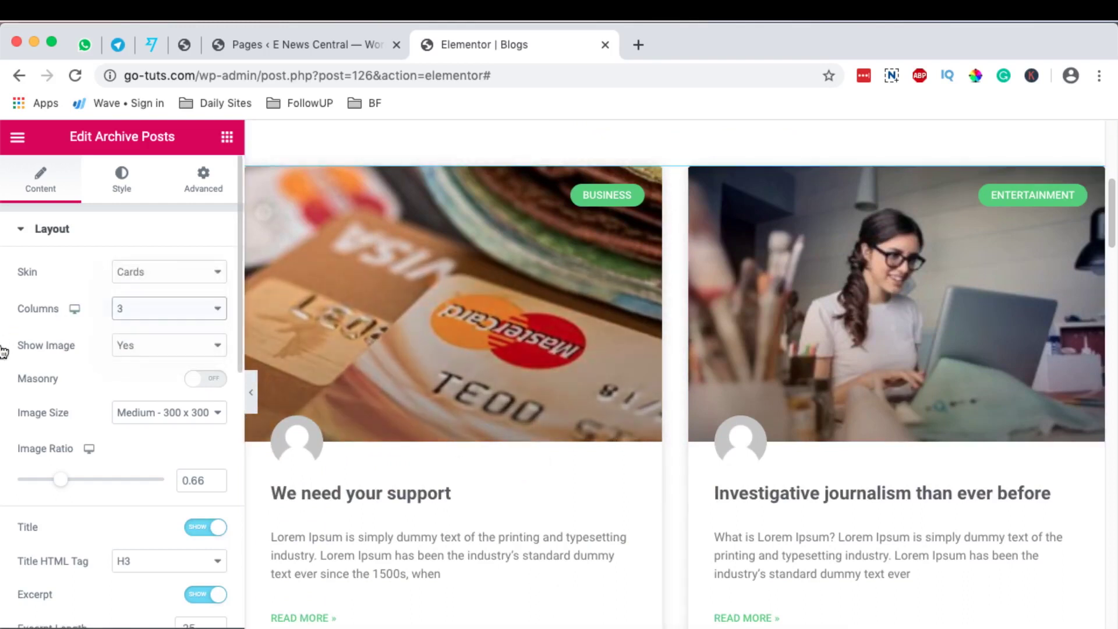
Step: Keep card images shown and set their image size to Full
{"action": "left_click", "coordinate": [140, 351]}
{"action": "left_click", "coordinate": [21, 363]}
{"action": "scroll", "coordinate": [146, 395], "scroll_direction": "down", "scroll_amount": 3}
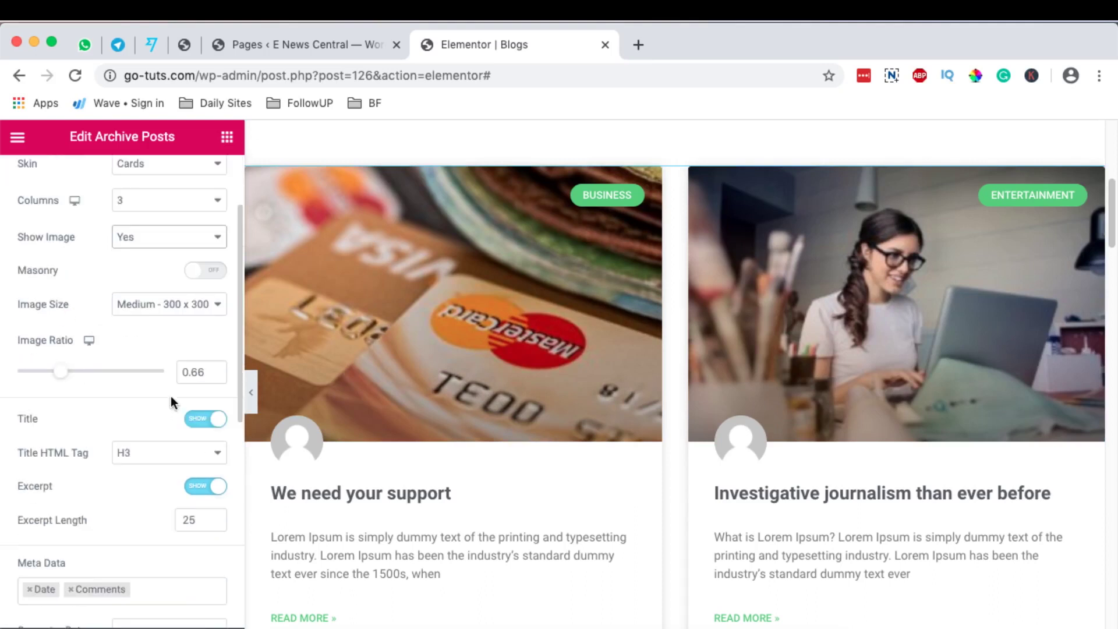
{"action": "left_click", "coordinate": [150, 317]}
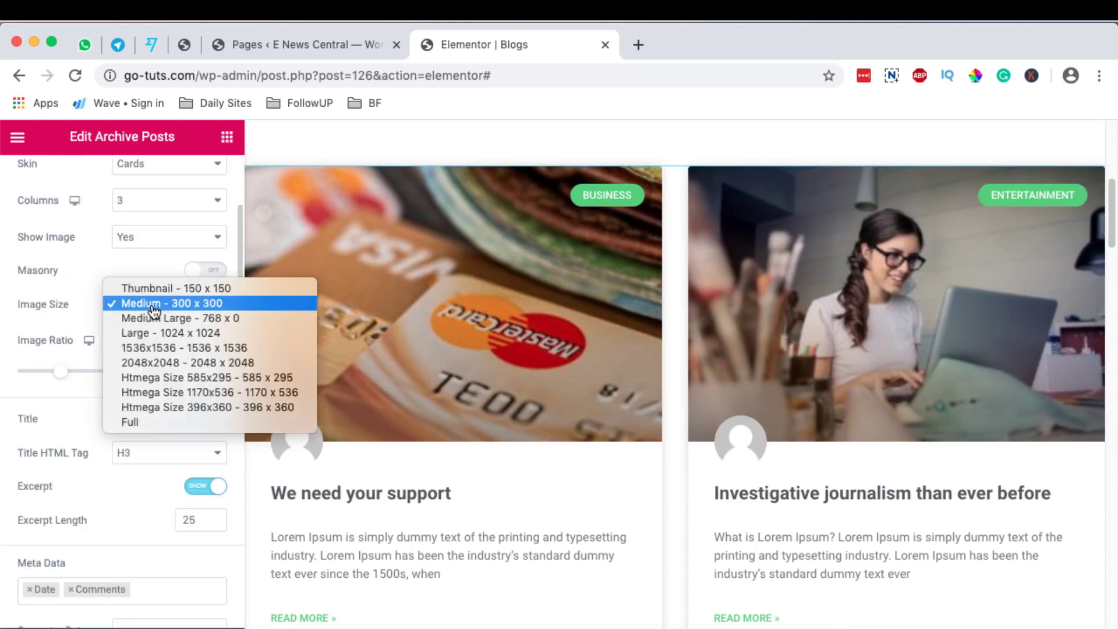
{"action": "left_click", "coordinate": [144, 423]}
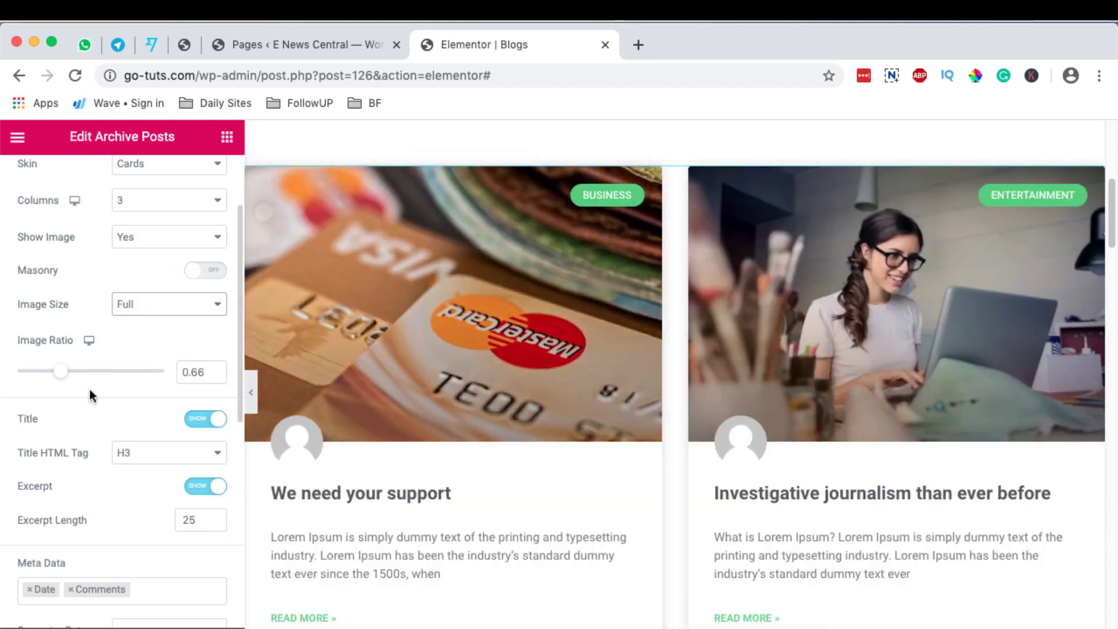
{"action": "scroll", "coordinate": [181, 438], "scroll_direction": "down", "scroll_amount": 5}
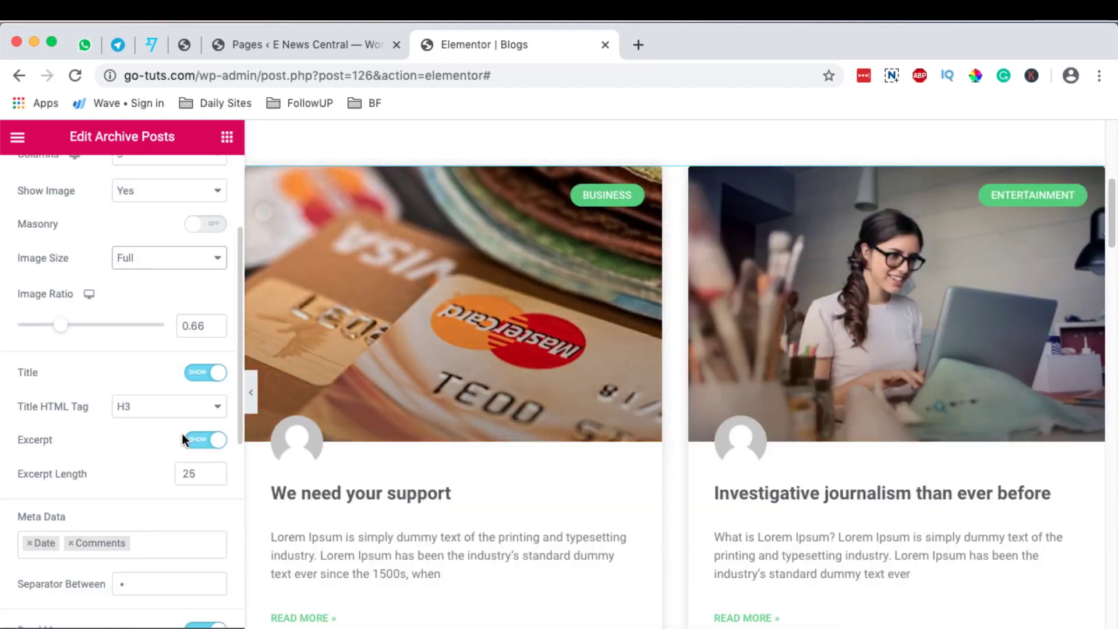
{"action": "left_click", "coordinate": [181, 433]}
{"action": "left_click", "coordinate": [184, 443]}
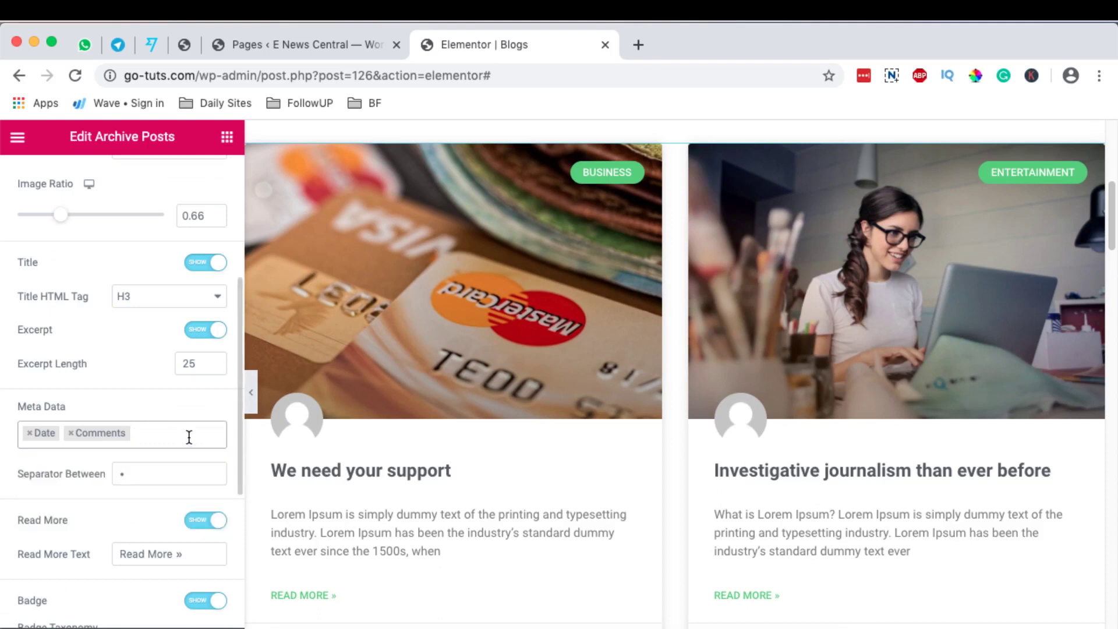
{"action": "scroll", "coordinate": [364, 450], "scroll_direction": "down", "scroll_amount": 4}
{"action": "scroll", "coordinate": [139, 473], "scroll_direction": "down", "scroll_amount": 2}
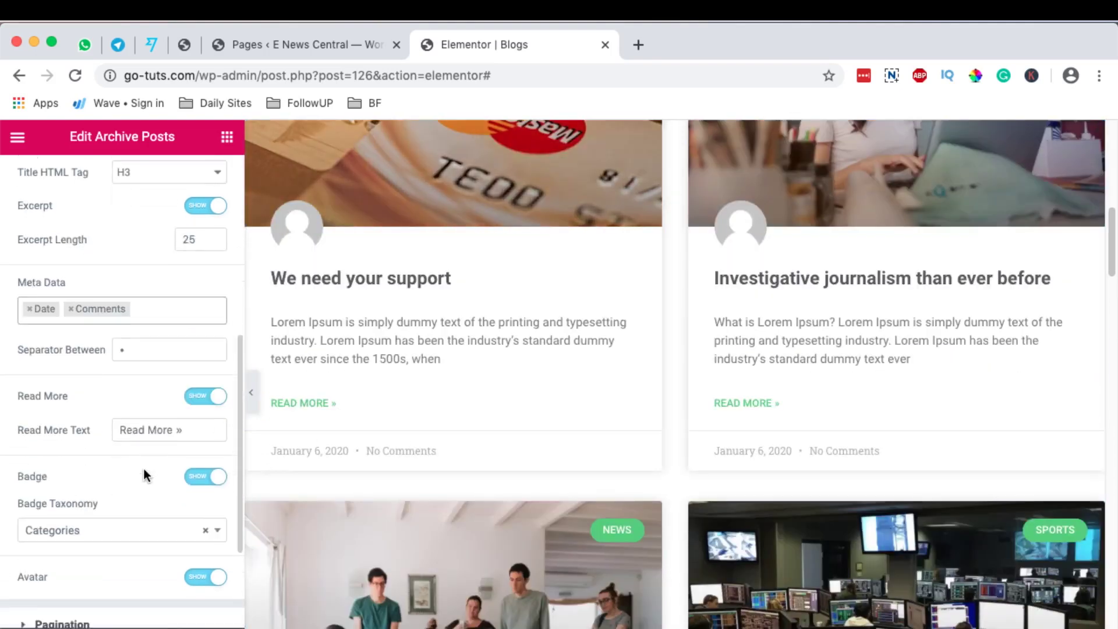
{"action": "left_click", "coordinate": [122, 175]}
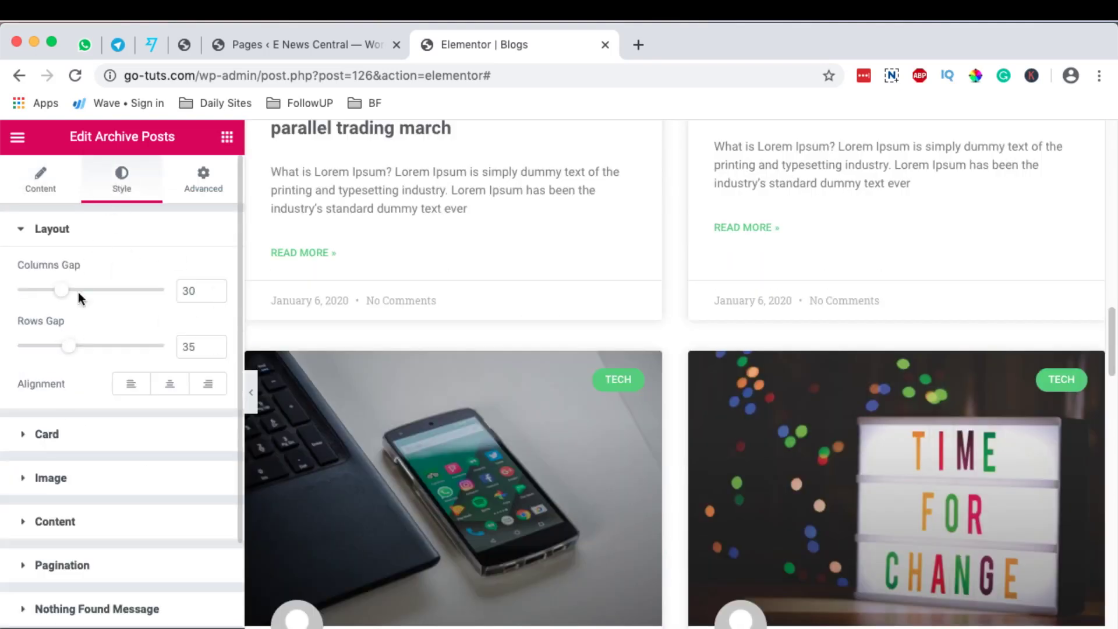
Step: Collapse the editing panel and preview the three-per-row card grid at full width
{"action": "scroll", "coordinate": [700, 414], "scroll_direction": "up", "scroll_amount": 12}
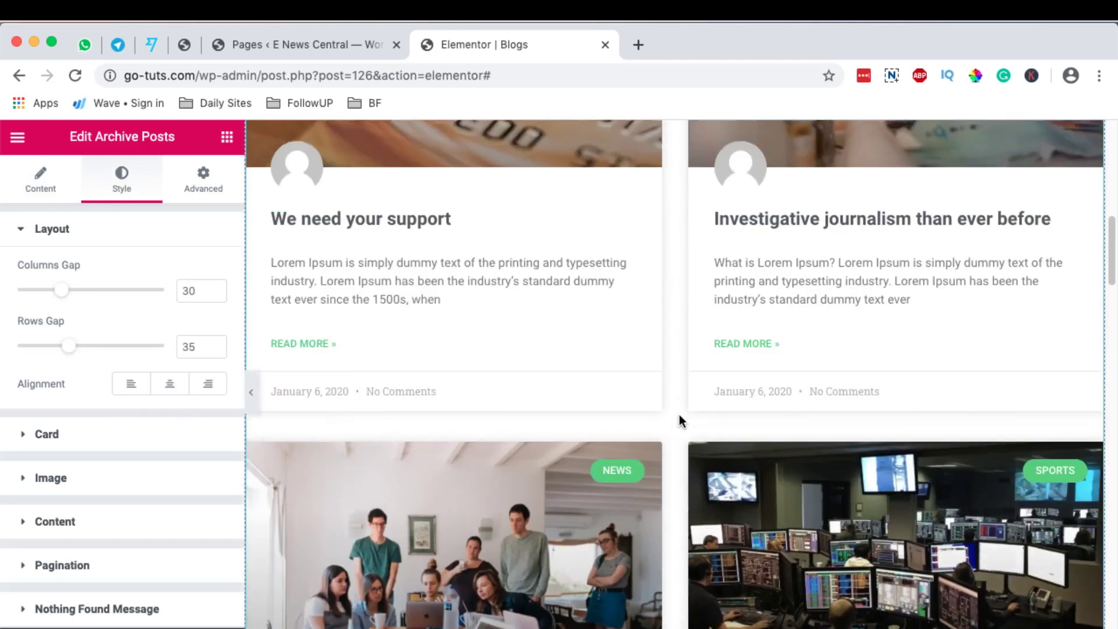
{"action": "scroll", "coordinate": [679, 414], "scroll_direction": "up", "scroll_amount": 8}
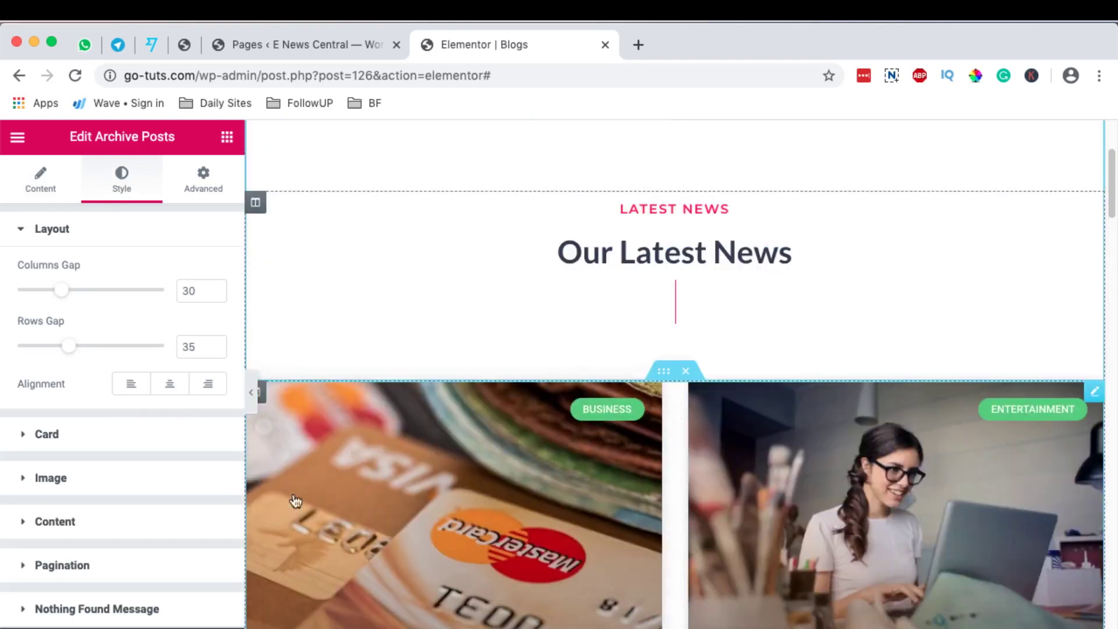
{"action": "left_click", "coordinate": [252, 400]}
{"action": "scroll", "coordinate": [584, 459], "scroll_direction": "down", "scroll_amount": 6}
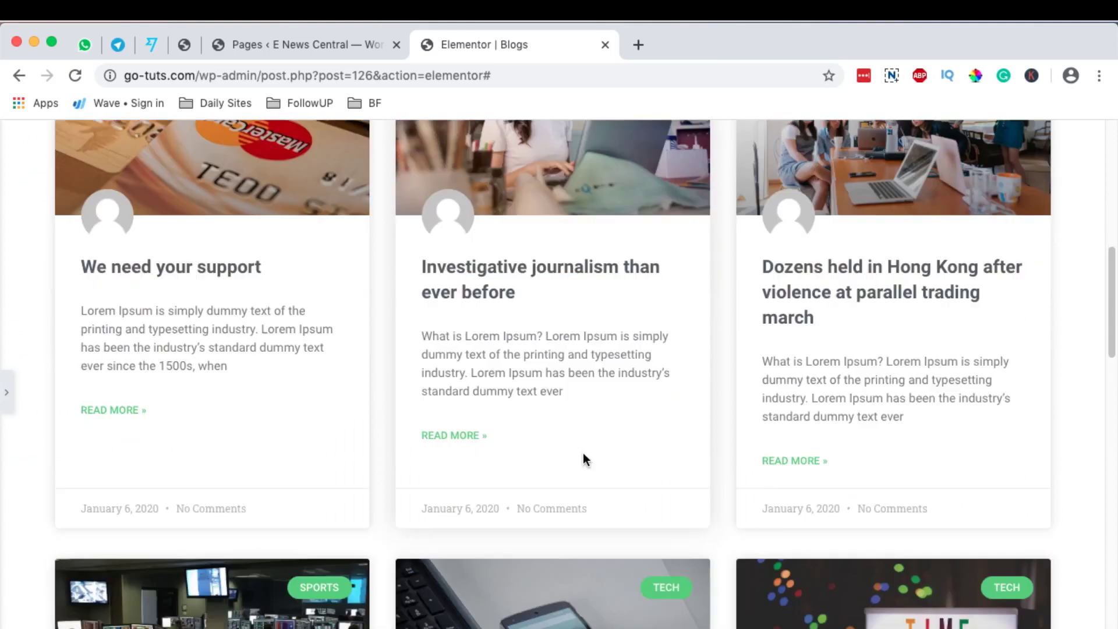
{"action": "scroll", "coordinate": [585, 460], "scroll_direction": "down", "scroll_amount": 20}
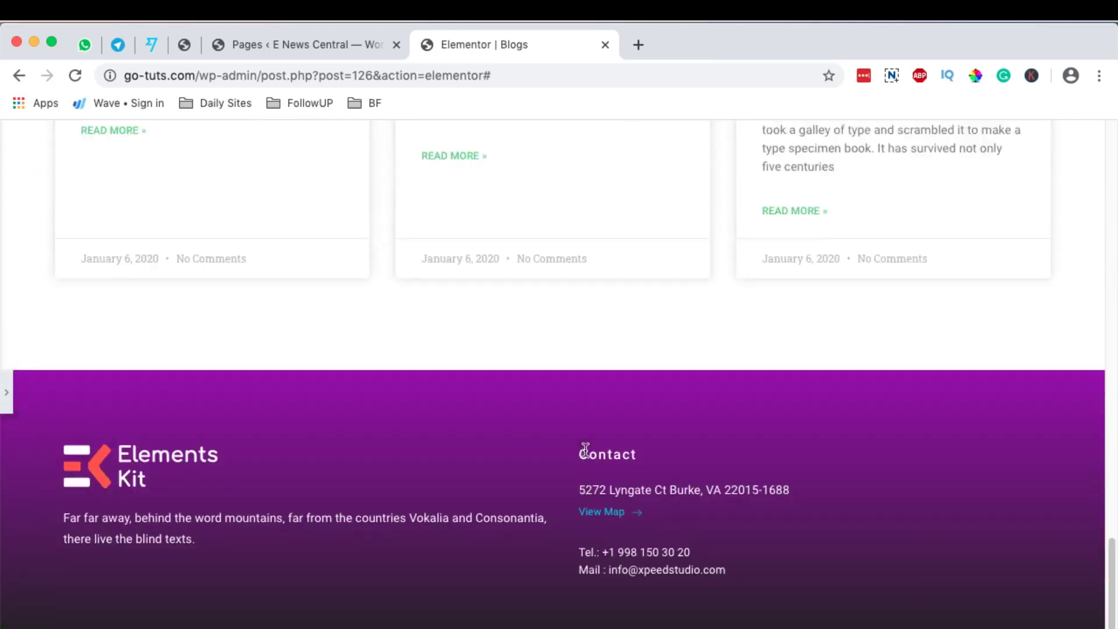
{"action": "scroll", "coordinate": [585, 449], "scroll_direction": "up", "scroll_amount": 10}
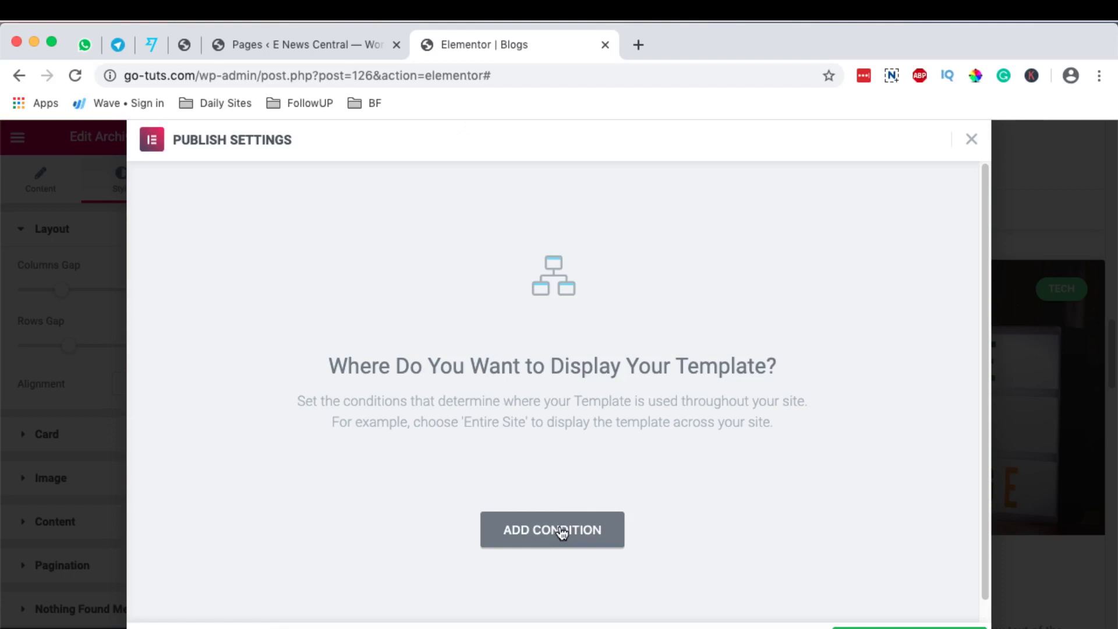
Step: Add a display condition, first trying Category archives with a 'tec' category search
{"action": "left_click", "coordinate": [560, 530]}
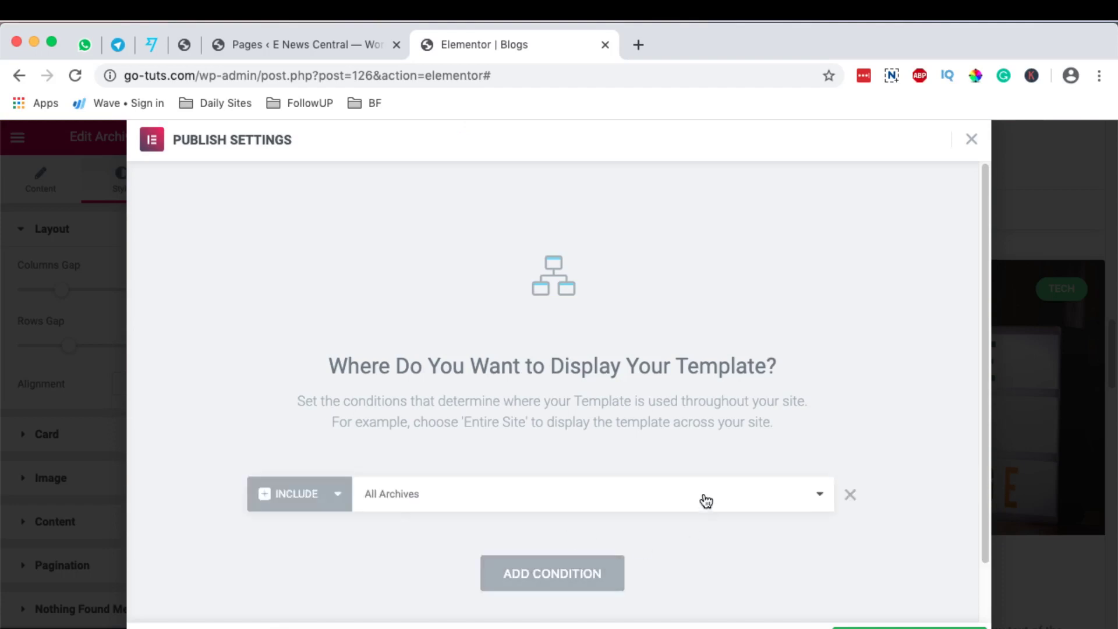
{"action": "scroll", "coordinate": [772, 527], "scroll_direction": "down", "scroll_amount": 2}
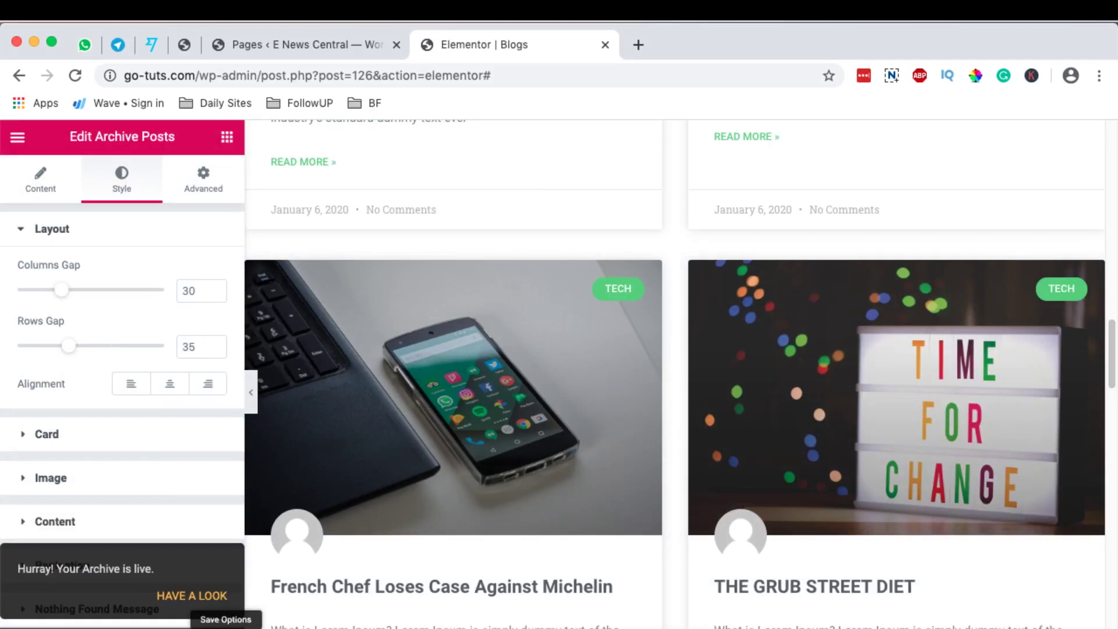
{"action": "left_click", "coordinate": [224, 626]}
{"action": "left_click", "coordinate": [74, 569]}
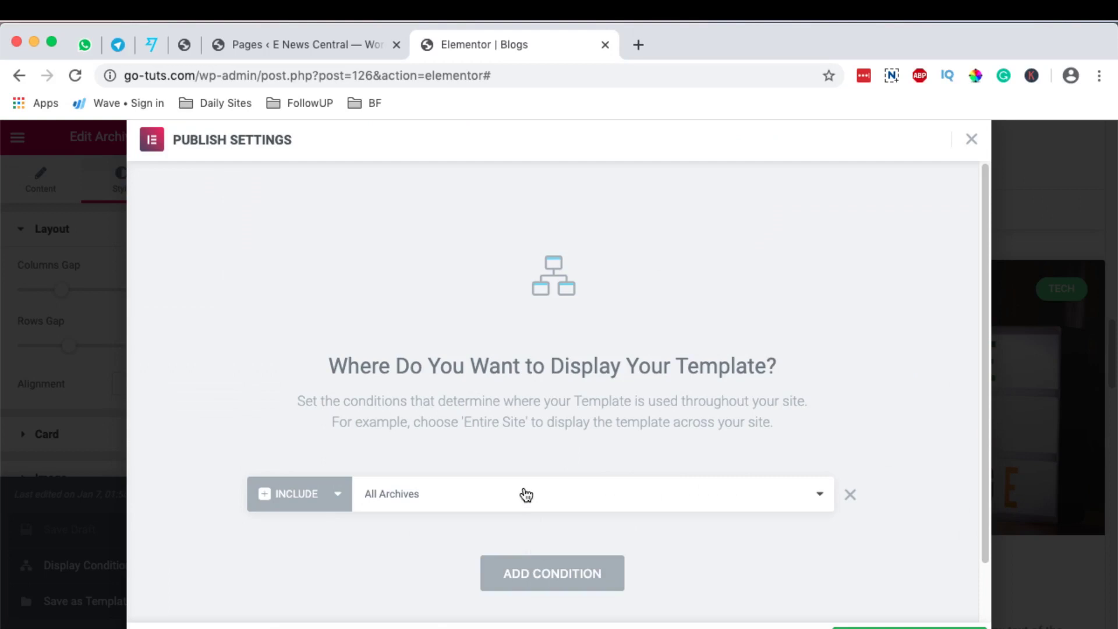
{"action": "left_click", "coordinate": [527, 495]}
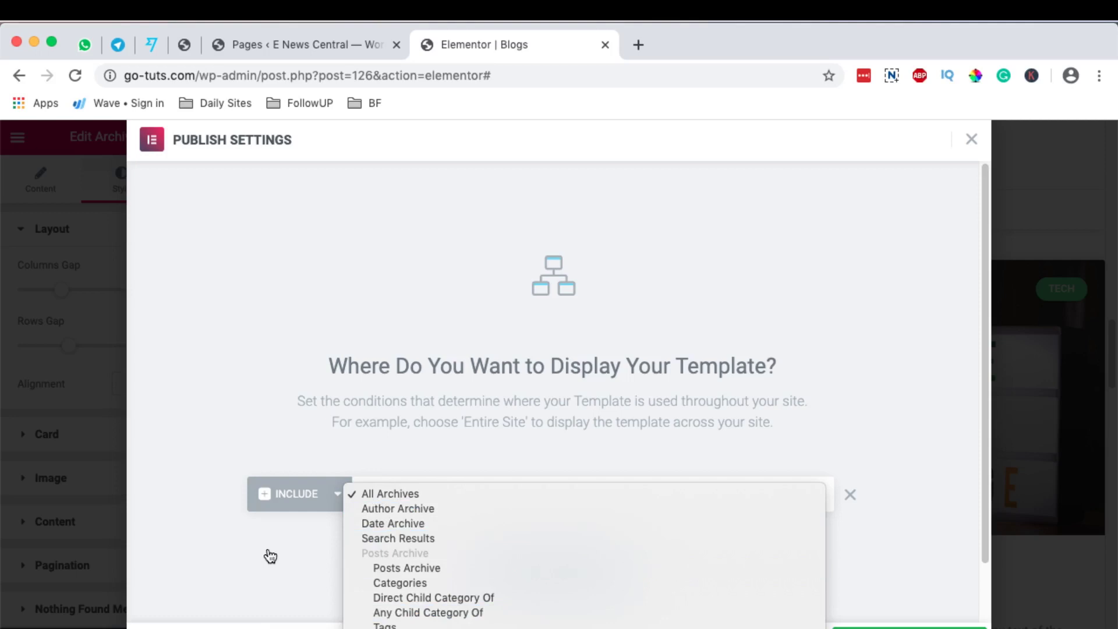
{"action": "left_click", "coordinate": [381, 583]}
{"action": "left_click", "coordinate": [693, 500]}
{"action": "type", "text": "tech"}
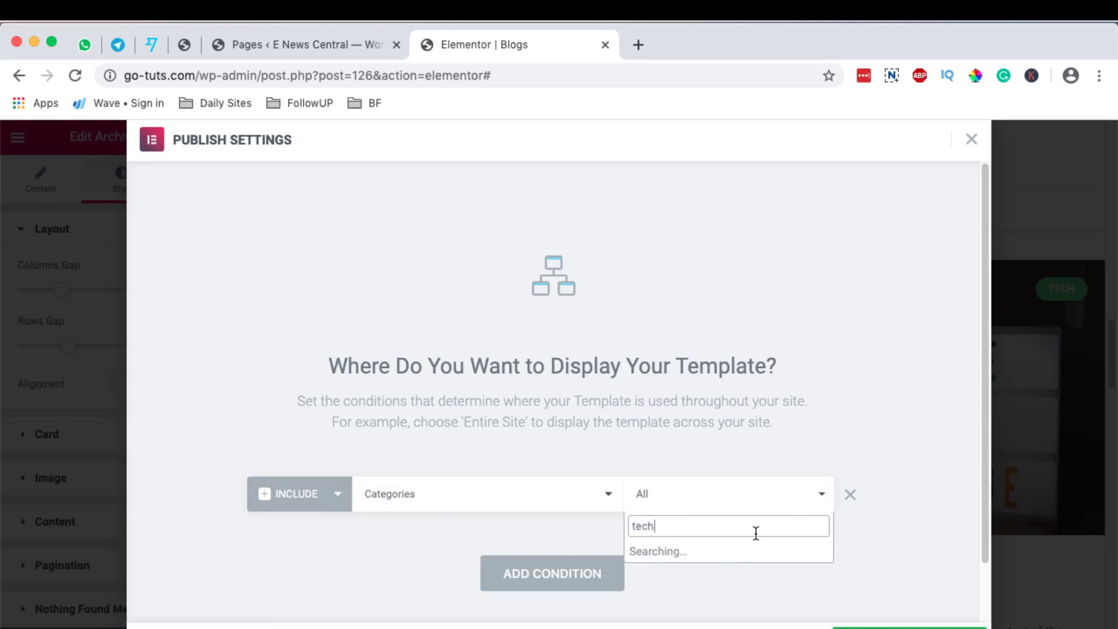
{"action": "left_click", "coordinate": [553, 498]}
Step: Set the template's display condition to All Archives and Save & Close
{"action": "left_click", "coordinate": [476, 499]}
{"action": "left_click", "coordinate": [476, 499]}
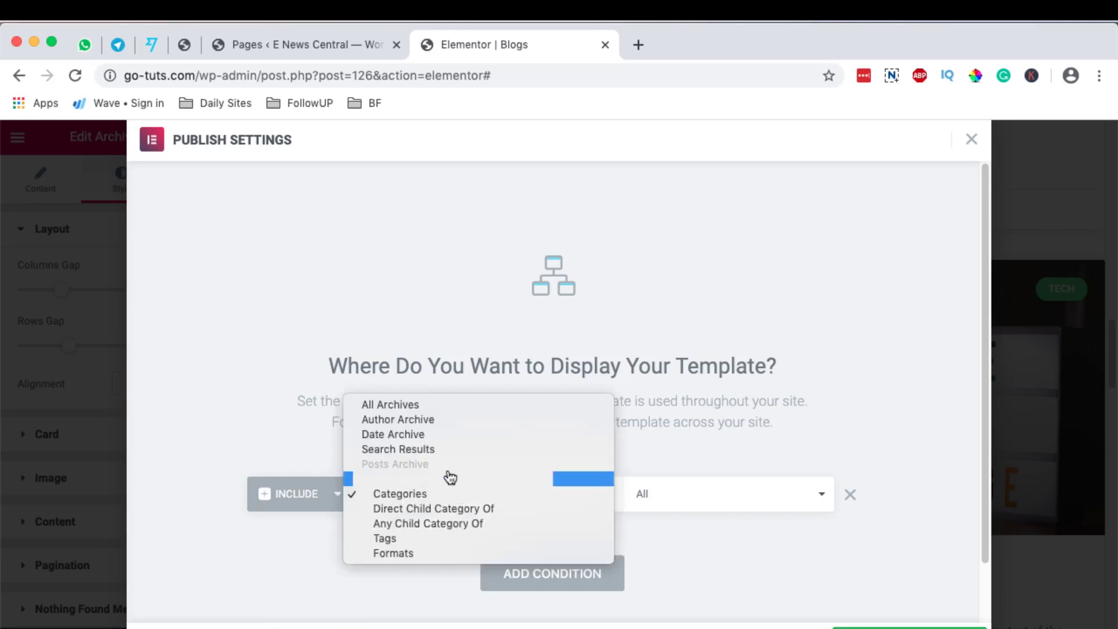
{"action": "left_click", "coordinate": [424, 407]}
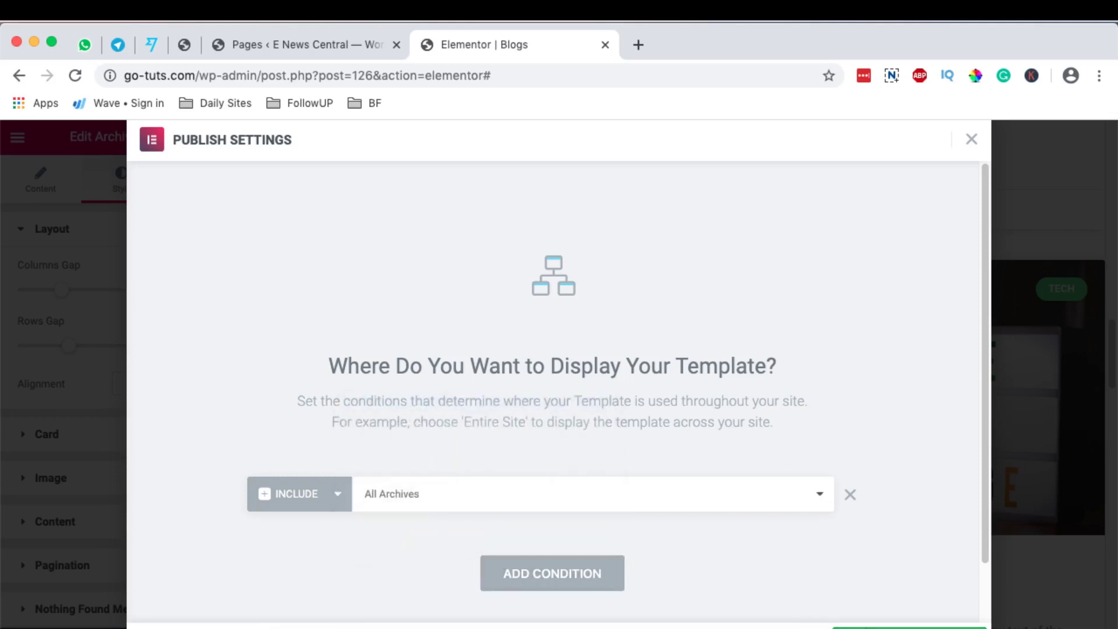
{"action": "left_click", "coordinate": [909, 627]}
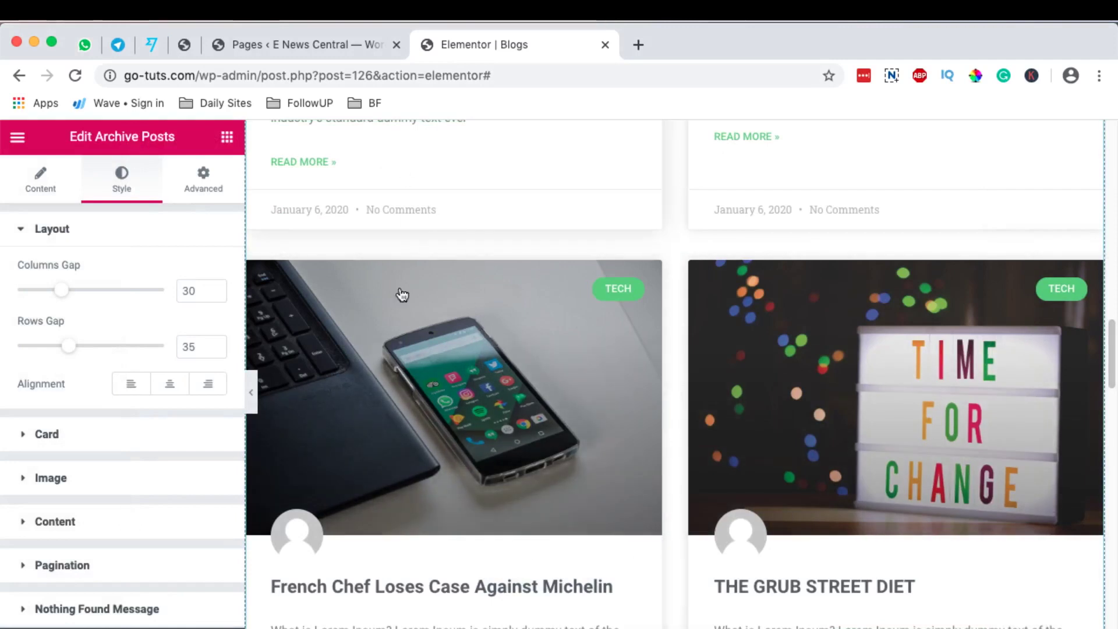
{"action": "left_click", "coordinate": [295, 45]}
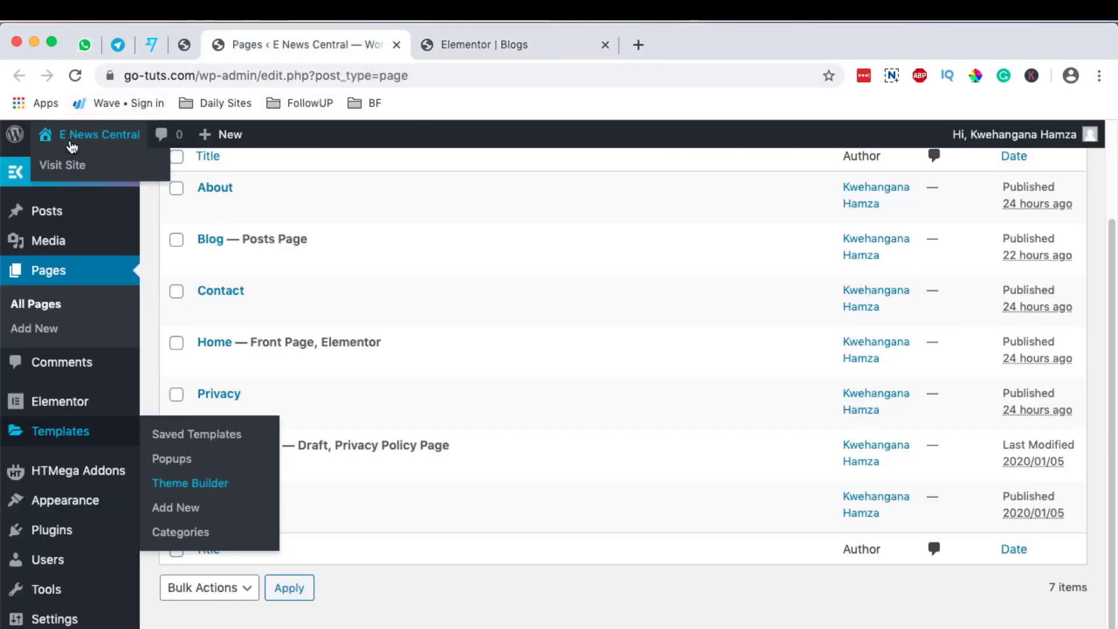
Step: Open the live site in a new tab and load go-tuts.com/blog
{"action": "left_click", "coordinate": [74, 166], "text": "super"}
{"action": "left_click", "coordinate": [522, 44]}
{"action": "left_click_drag", "start_coordinate": [522, 42], "coordinate": [756, 30]}
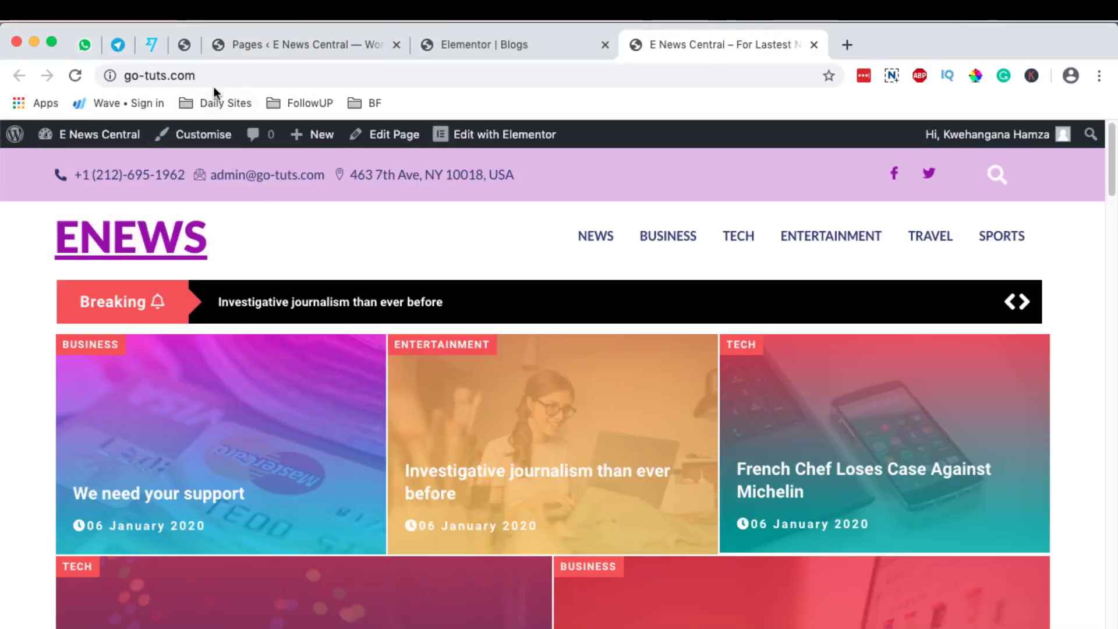
{"action": "left_click", "coordinate": [215, 79]}
{"action": "key", "text": "Right"}
{"action": "type", "text": "blog"}
{"action": "key", "text": "Return"}
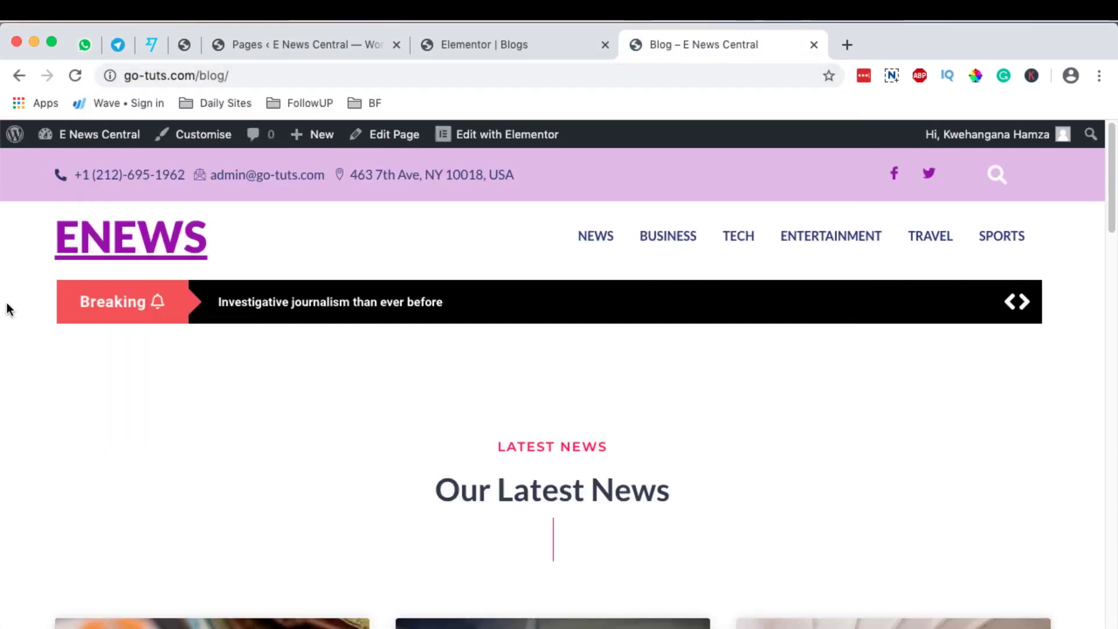
Step: Review the three-per-row post cards on the live blog page, then return to Elementor
{"action": "scroll", "coordinate": [6, 314], "scroll_direction": "down", "scroll_amount": 1}
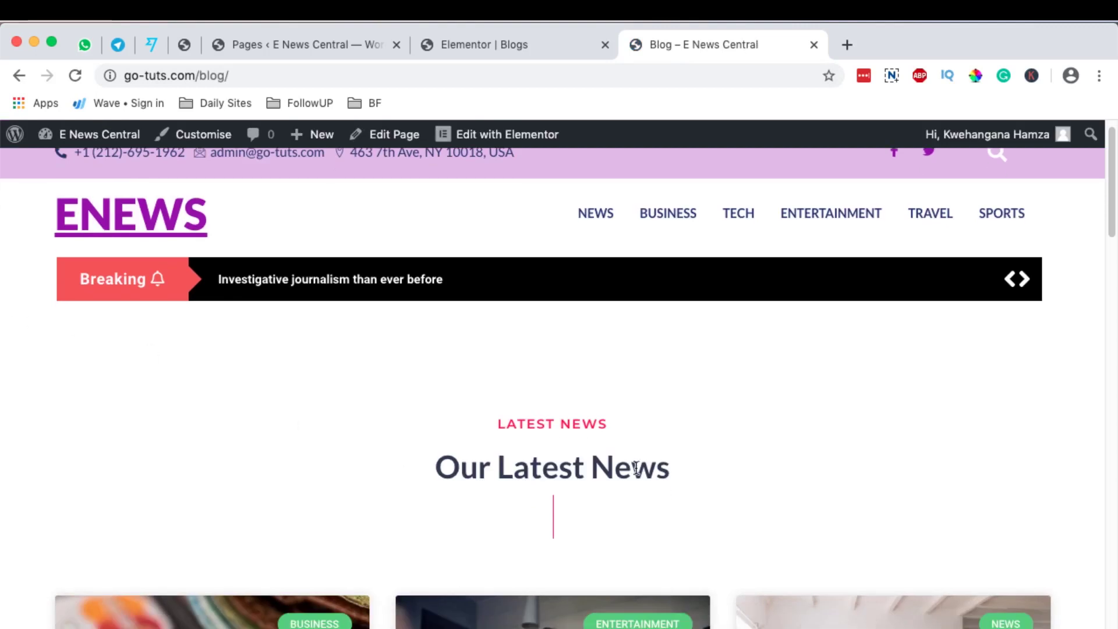
{"action": "scroll", "coordinate": [649, 411], "scroll_direction": "down", "scroll_amount": 4}
{"action": "scroll", "coordinate": [649, 411], "scroll_direction": "down", "scroll_amount": 10}
{"action": "scroll", "coordinate": [688, 409], "scroll_direction": "up", "scroll_amount": 4}
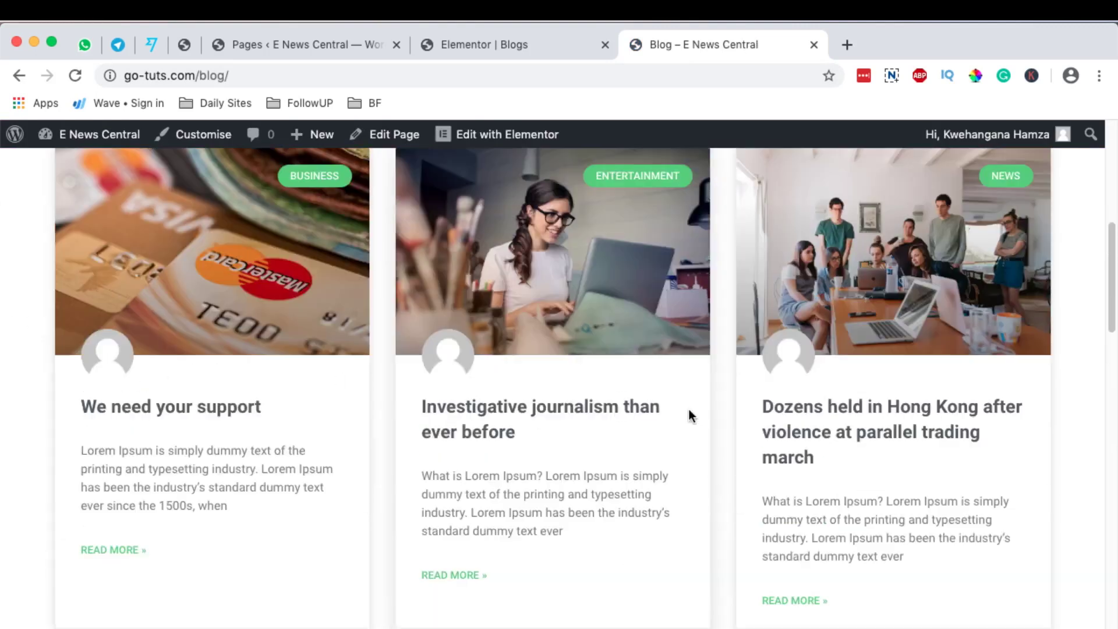
{"action": "scroll", "coordinate": [711, 404], "scroll_direction": "down", "scroll_amount": 5}
{"action": "scroll", "coordinate": [658, 279], "scroll_direction": "down", "scroll_amount": 10}
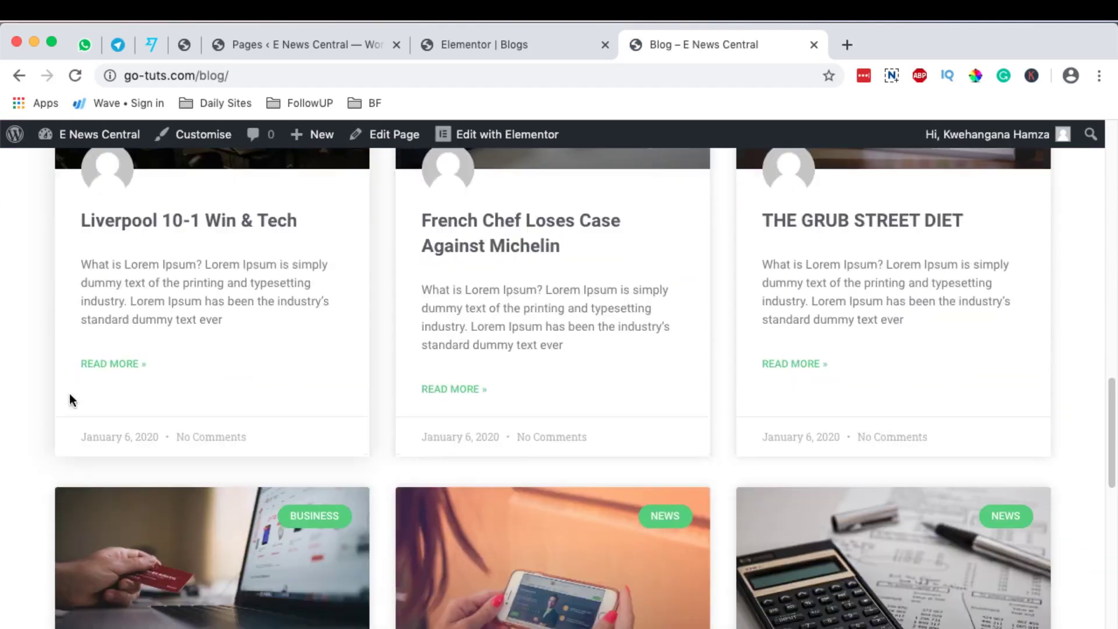
{"action": "scroll", "coordinate": [185, 399], "scroll_direction": "down", "scroll_amount": 8}
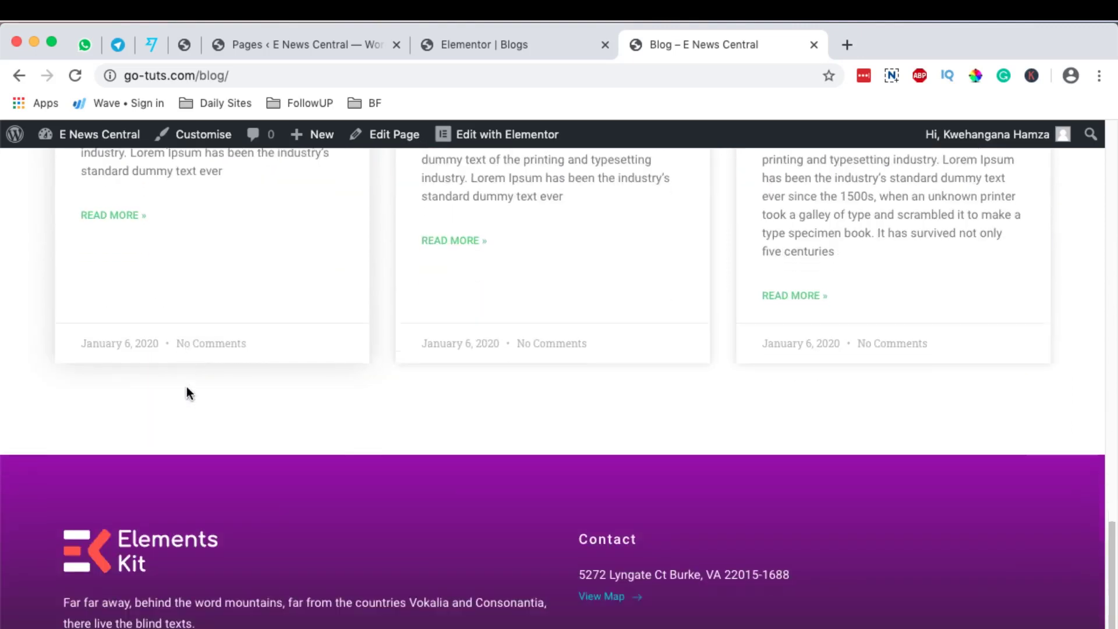
{"action": "scroll", "coordinate": [747, 450], "scroll_direction": "up", "scroll_amount": 15}
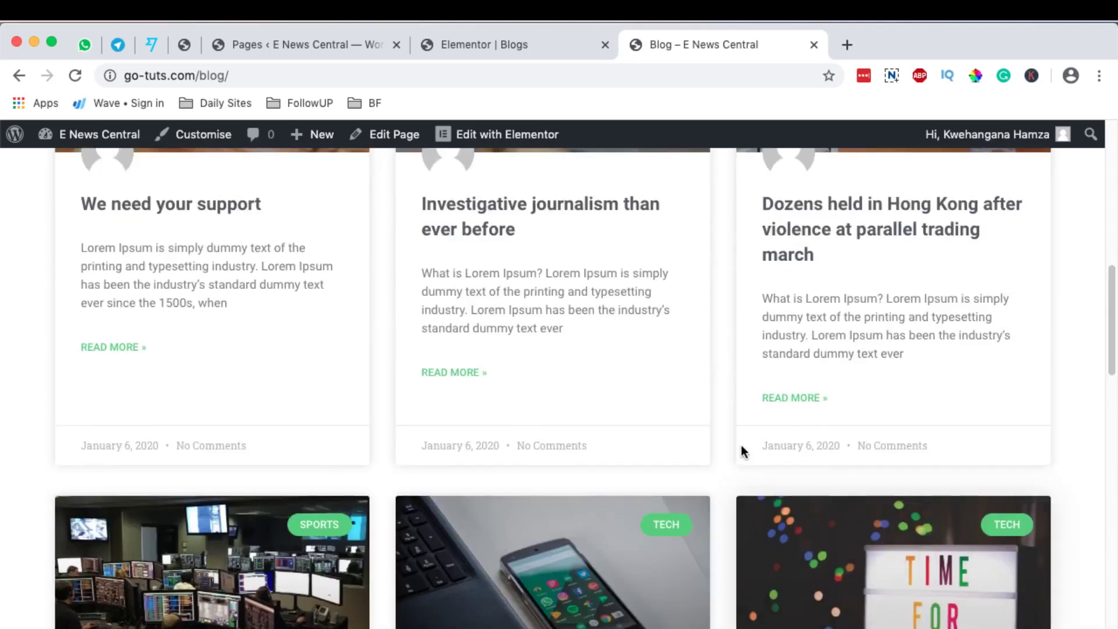
{"action": "scroll", "coordinate": [742, 445], "scroll_direction": "up", "scroll_amount": 12}
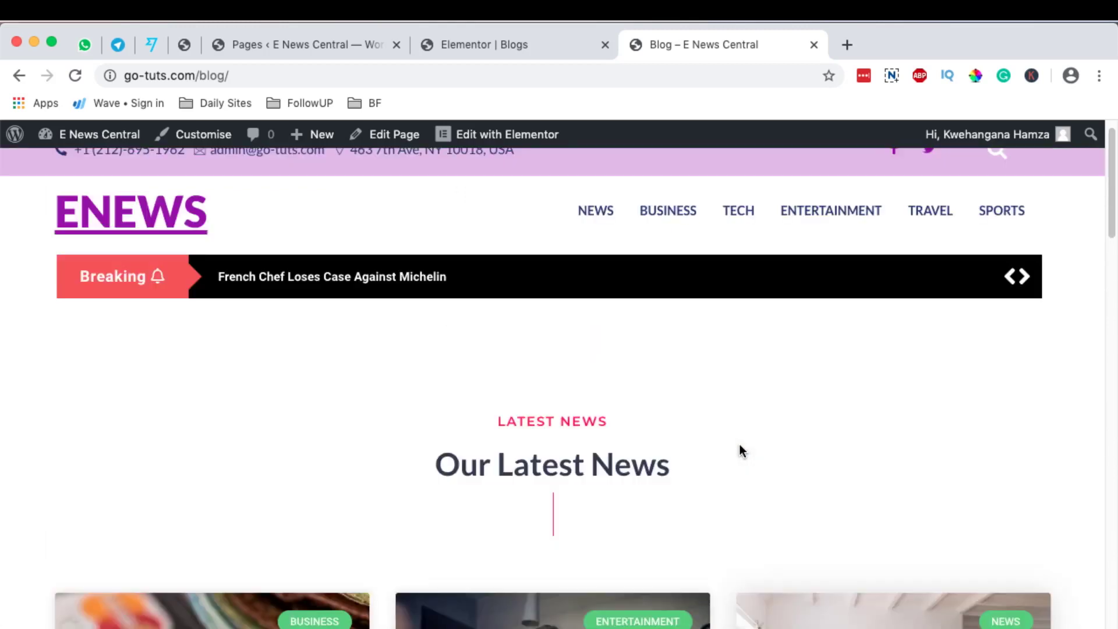
{"action": "scroll", "coordinate": [738, 452], "scroll_direction": "down", "scroll_amount": 14}
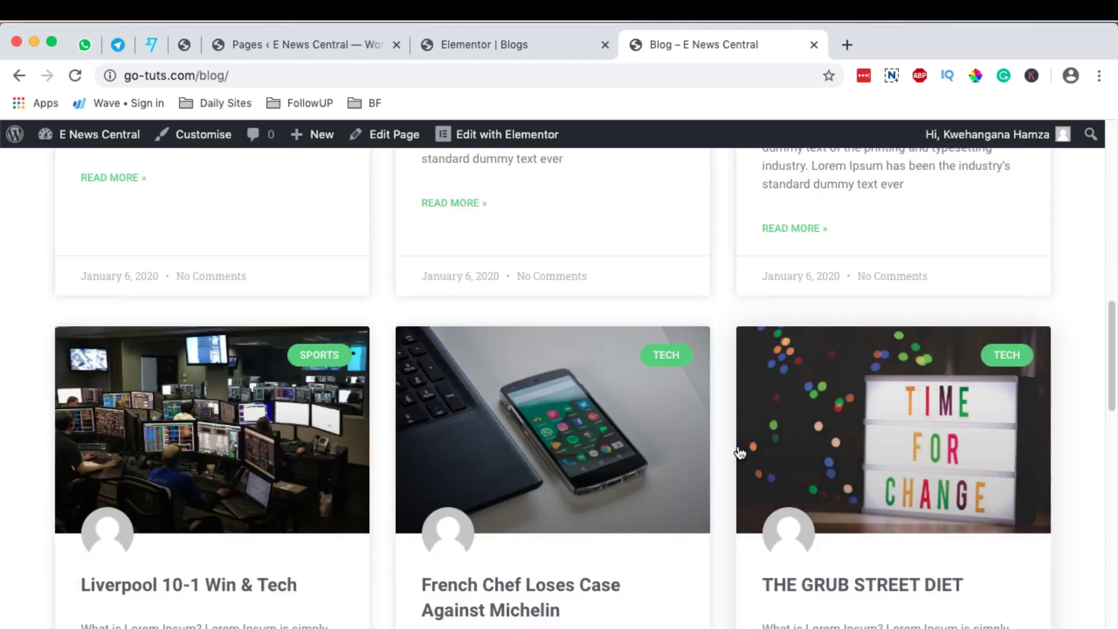
{"action": "key", "text": "ctrl+shift+Tab"}
{"action": "scroll", "coordinate": [638, 385], "scroll_direction": "down", "scroll_amount": 20}
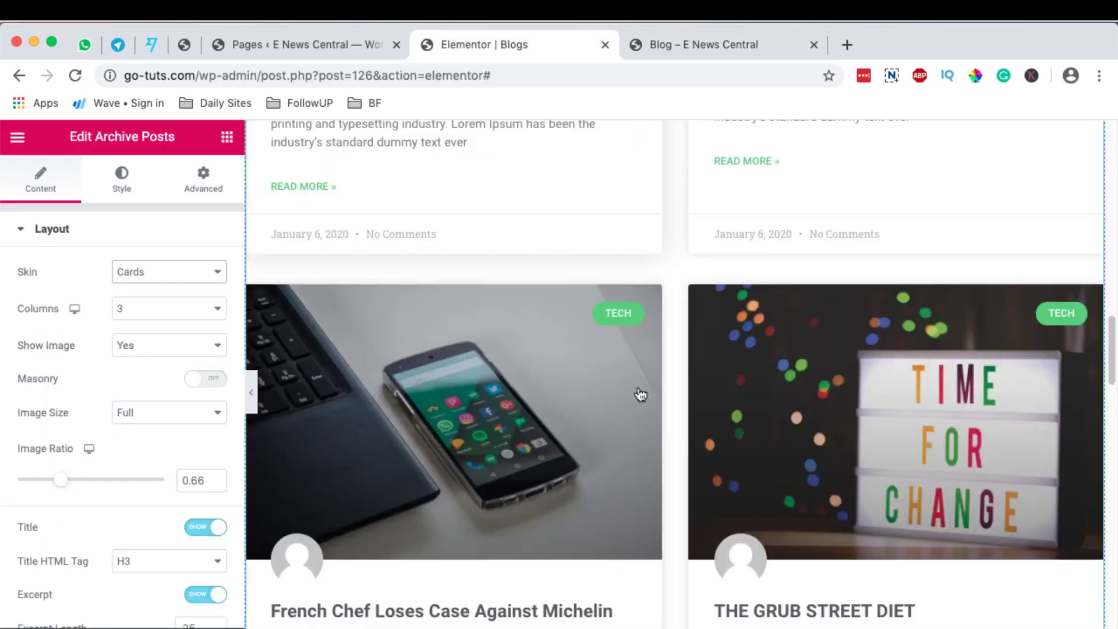
Step: Check the bottom of the editor's post grid, then return to the live Blog tab
{"action": "scroll", "coordinate": [636, 387], "scroll_direction": "down", "scroll_amount": 20}
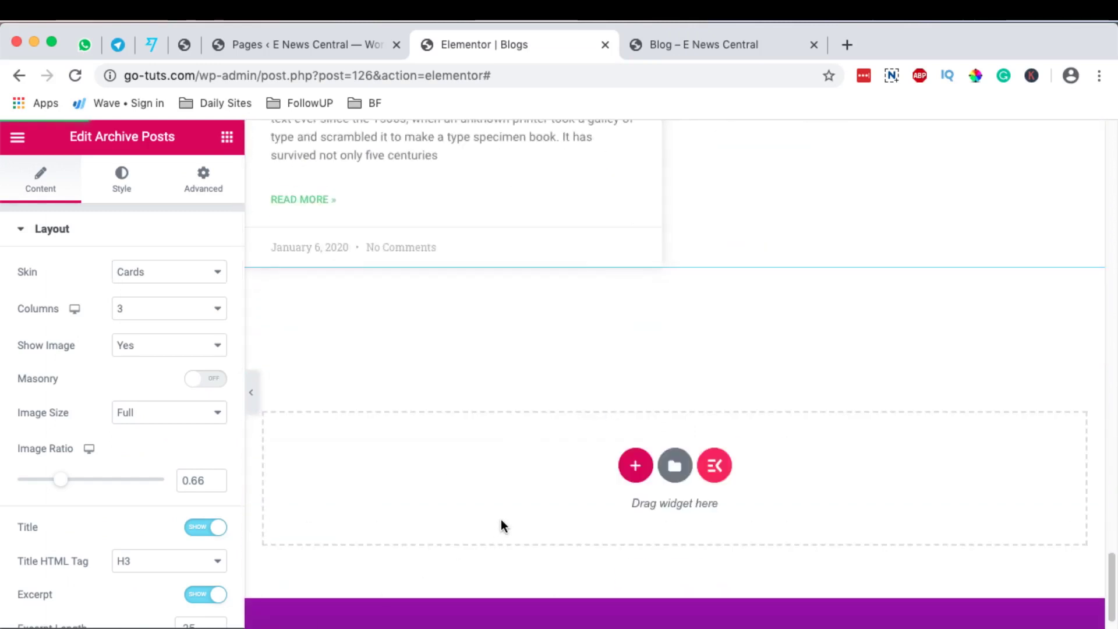
{"action": "key", "text": "ctrl+Tab"}
{"action": "scroll", "coordinate": [81, 281], "scroll_direction": "up", "scroll_amount": 15}
{"action": "scroll", "coordinate": [81, 281], "scroll_direction": "down", "scroll_amount": 3}
{"action": "scroll", "coordinate": [81, 281], "scroll_direction": "up", "scroll_amount": 3}
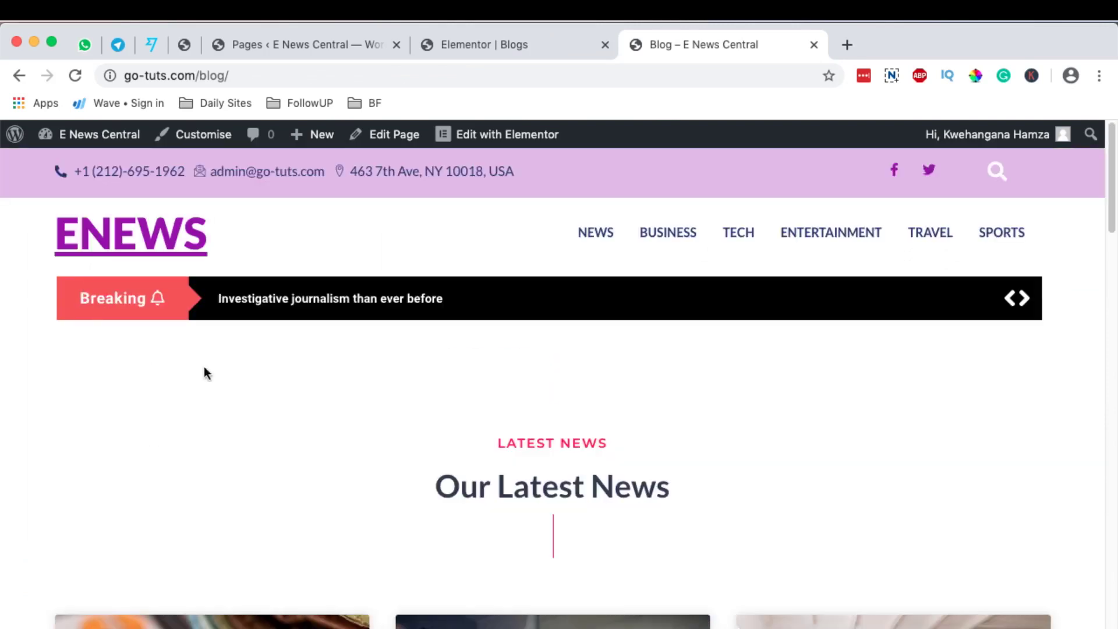
Step: Scroll through the rows of post cards on the live Blog page
{"action": "scroll", "coordinate": [455, 324], "scroll_direction": "down", "scroll_amount": 20}
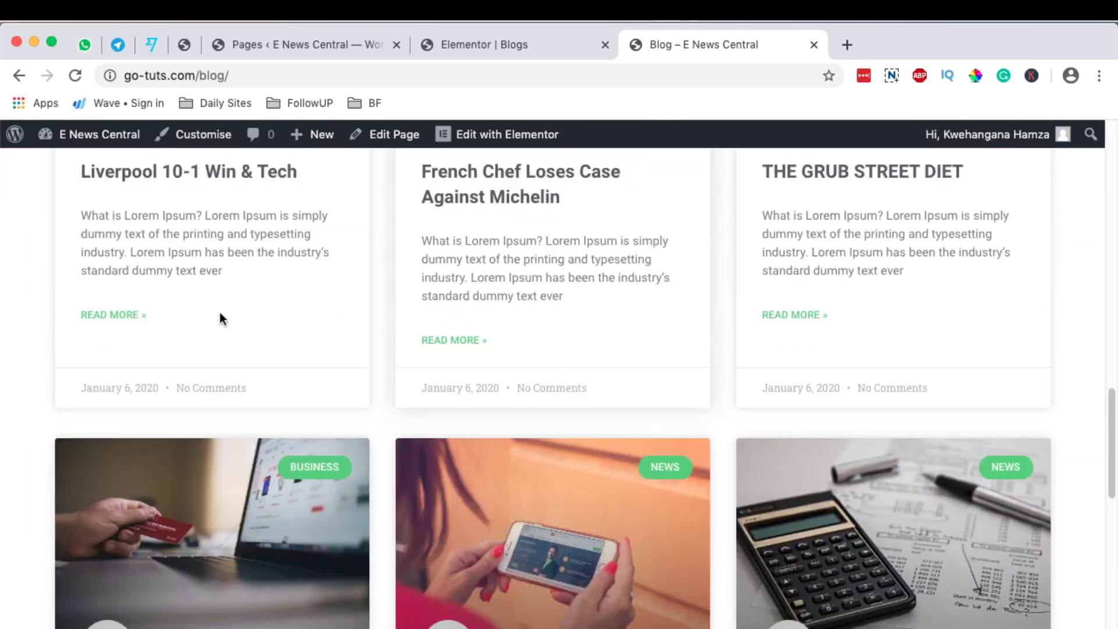
{"action": "scroll", "coordinate": [79, 354], "scroll_direction": "down", "scroll_amount": 10}
{"action": "scroll", "coordinate": [251, 358], "scroll_direction": "up", "scroll_amount": 4}
{"action": "scroll", "coordinate": [234, 358], "scroll_direction": "up", "scroll_amount": 1}
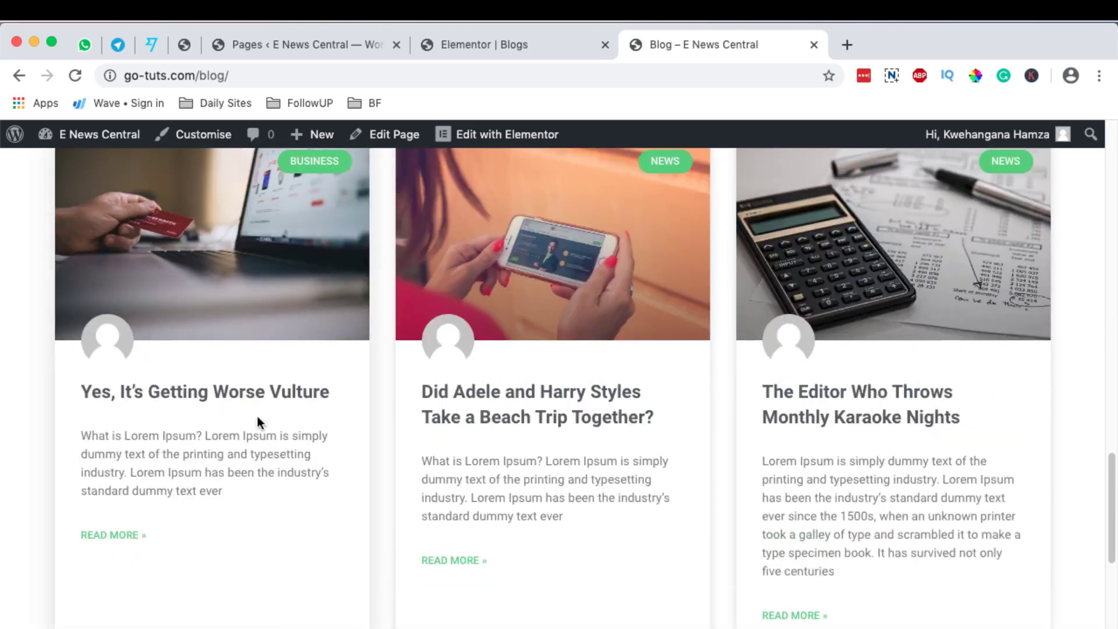
{"action": "scroll", "coordinate": [559, 442], "scroll_direction": "down", "scroll_amount": 1}
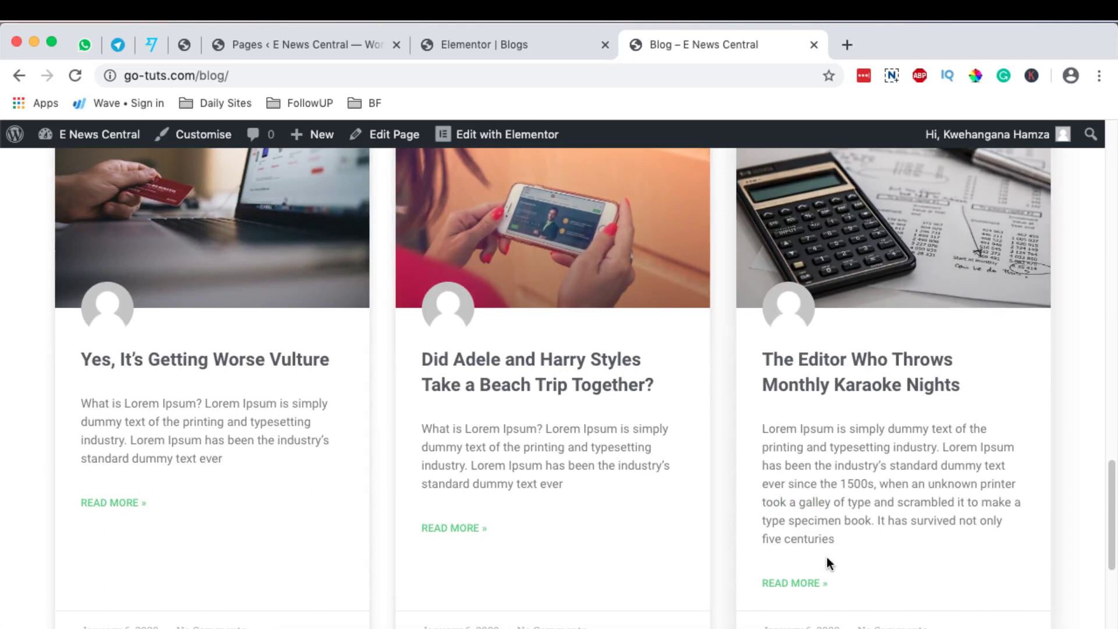
{"action": "scroll", "coordinate": [481, 419], "scroll_direction": "up", "scroll_amount": 1}
{"action": "scroll", "coordinate": [482, 414], "scroll_direction": "up", "scroll_amount": 15}
Step: Color the archive cards' post titles with the purple preset #9300B2
{"action": "key", "text": "ctrl+shift+Tab"}
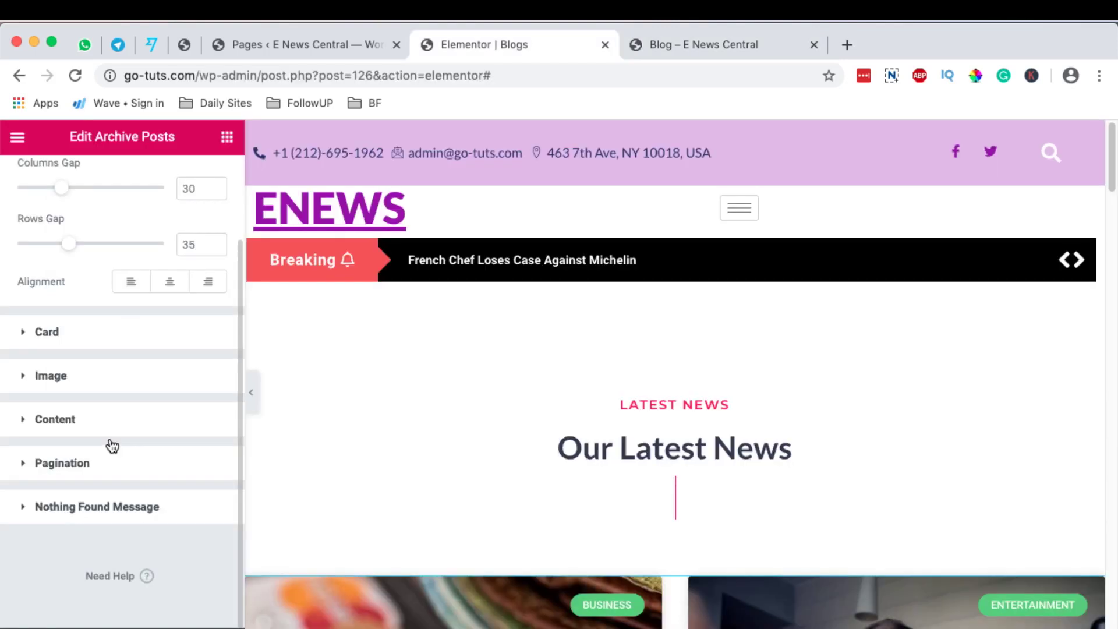
{"action": "left_click", "coordinate": [110, 436]}
{"action": "scroll", "coordinate": [650, 387], "scroll_direction": "down", "scroll_amount": 8}
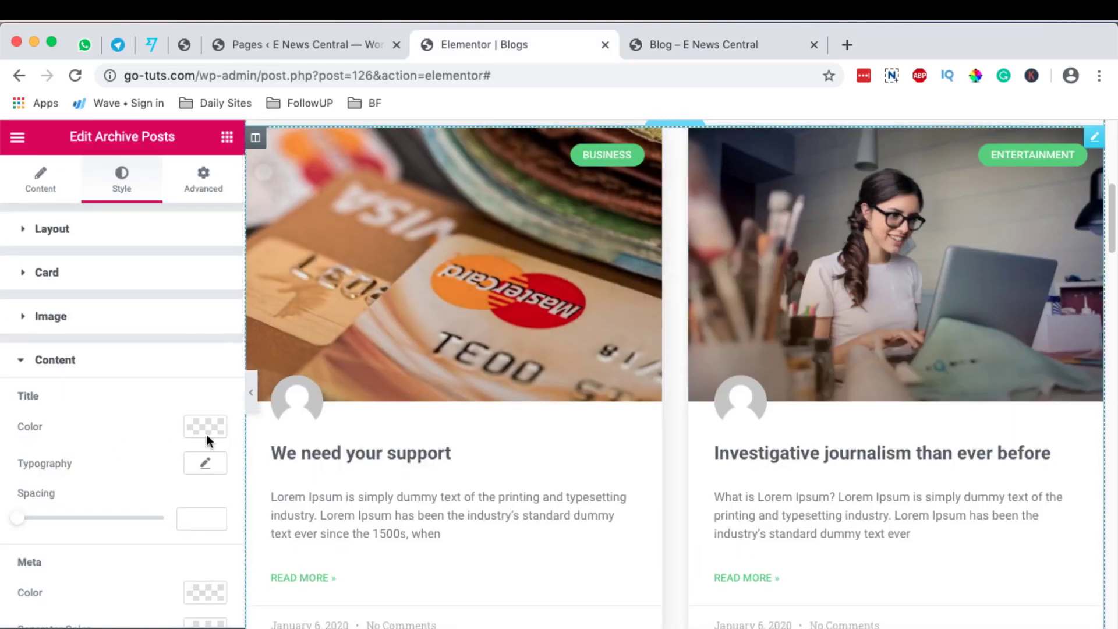
{"action": "scroll", "coordinate": [370, 410], "scroll_direction": "down", "scroll_amount": 1}
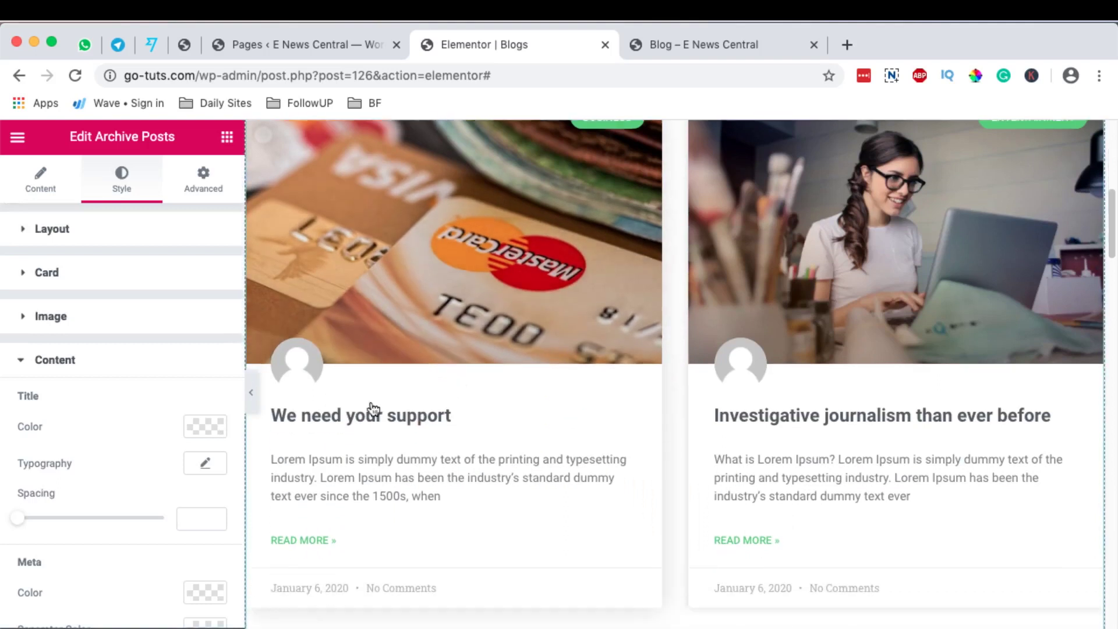
{"action": "left_click", "coordinate": [201, 429]}
{"action": "left_click", "coordinate": [305, 153]}
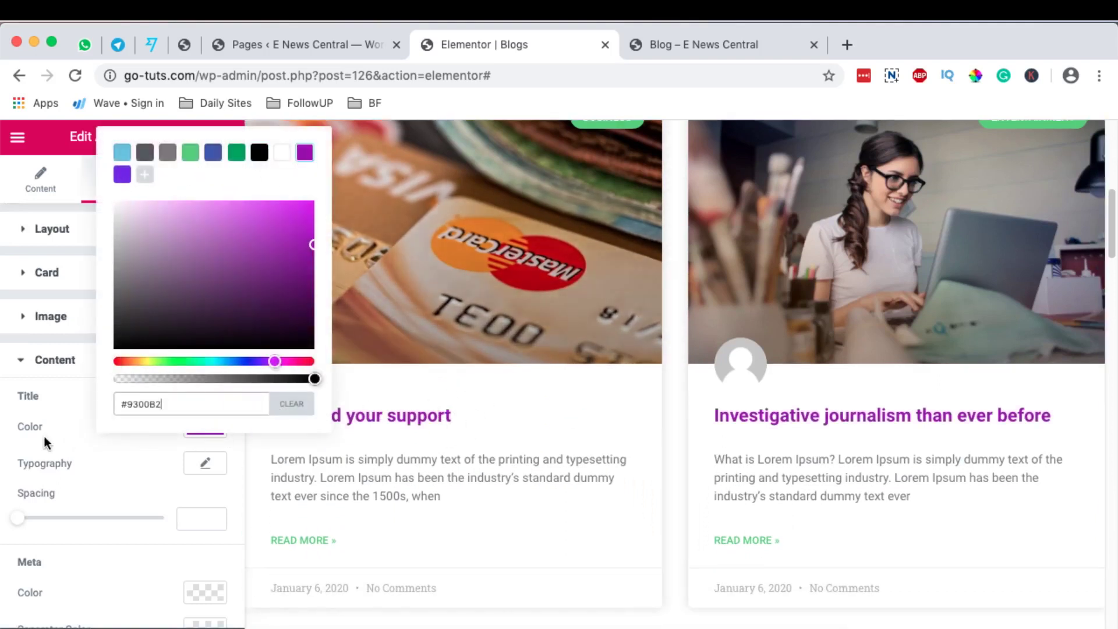
{"action": "left_click", "coordinate": [64, 424]}
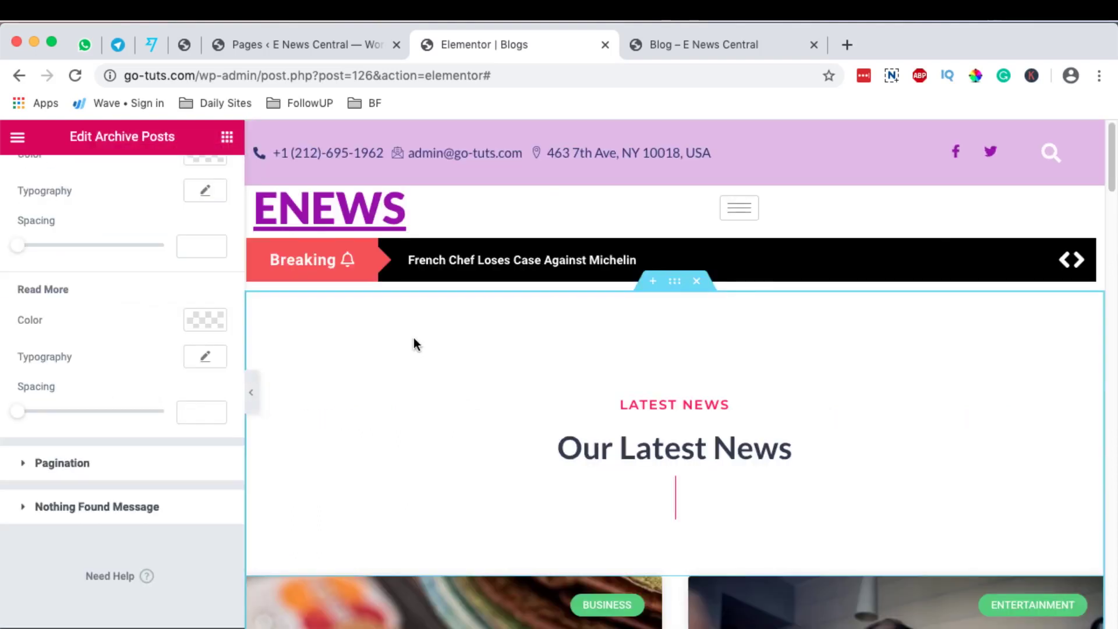